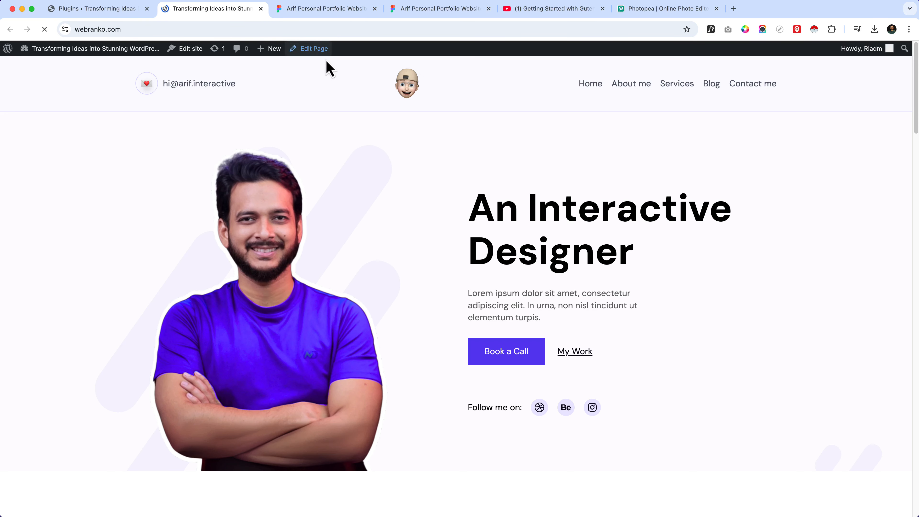
# - Open the Home page's block editor in a separate browser tab, look over the live page, and switch to the editor
pyautogui.rightClick(308, 48)
pyautogui.click(322, 54)
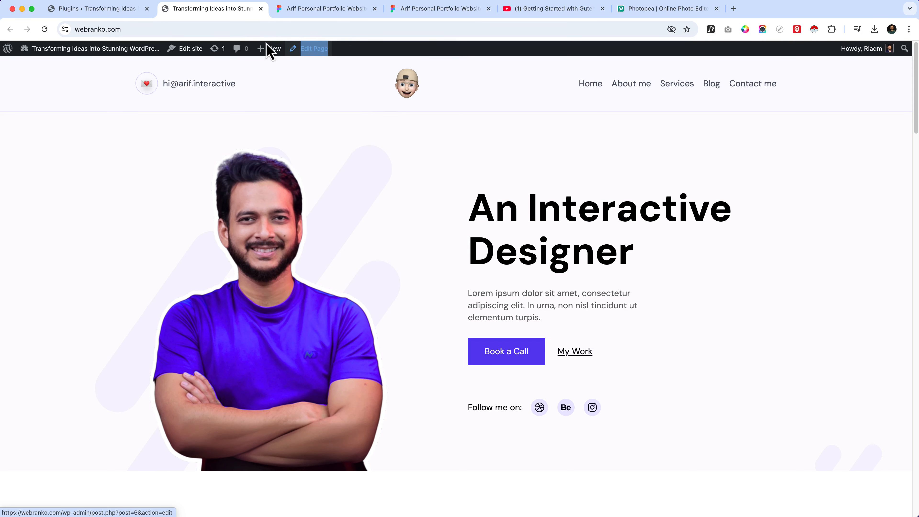
pyautogui.scroll(-10, 369, 405)
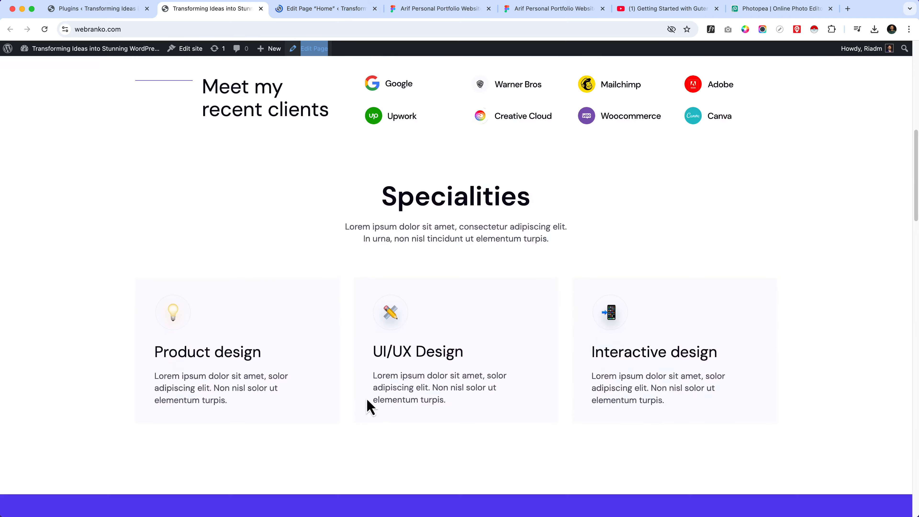
pyautogui.scroll(-20, 420, 436)
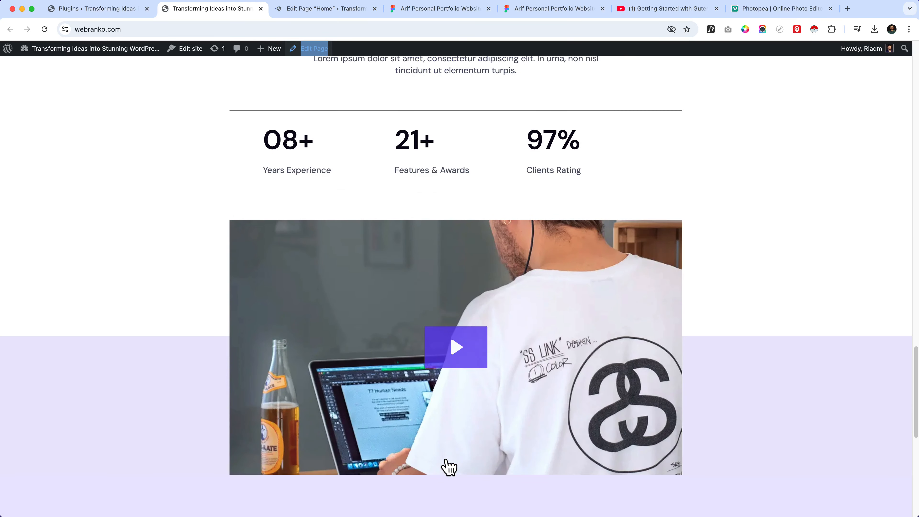
pyautogui.scroll(-10, 481, 360)
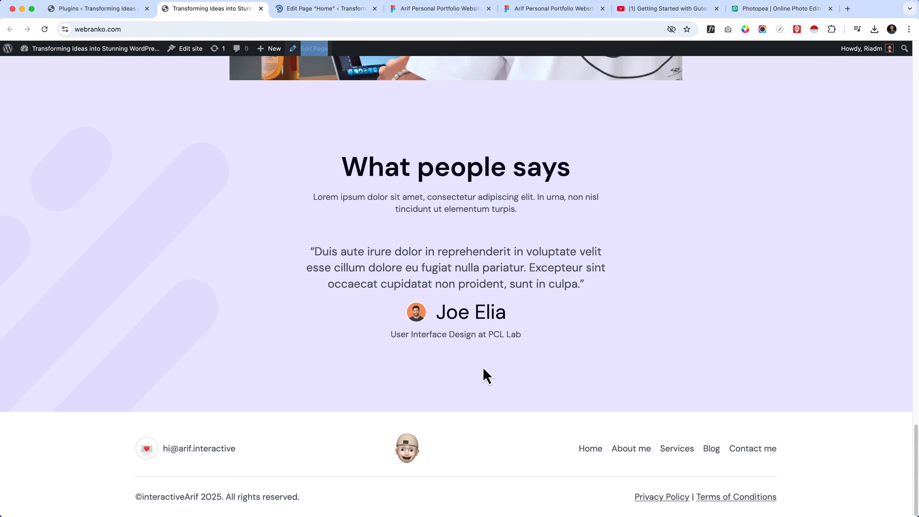
pyautogui.scroll(10, 485, 364)
pyautogui.click(346, 11)
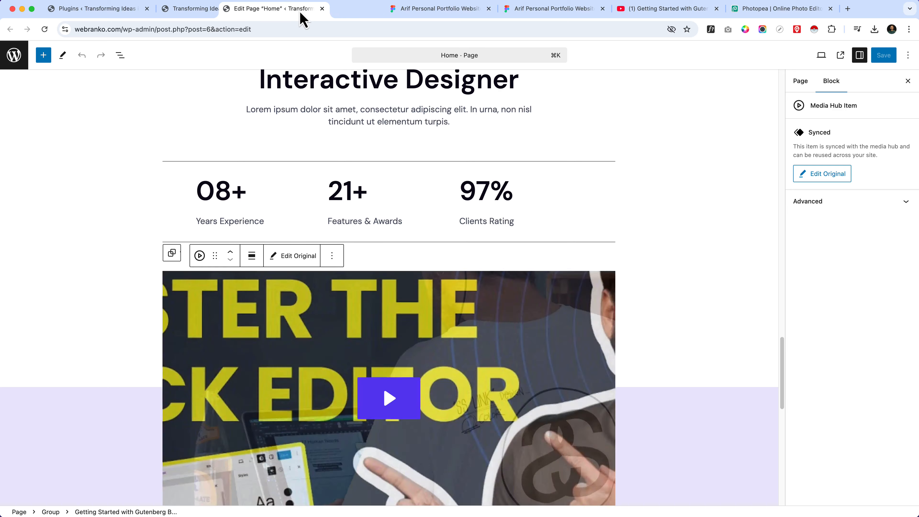
# - Insert a Group block with the single-container layout below the "What people says" section at the end of the page
pyautogui.scroll(-10, 344, 123)
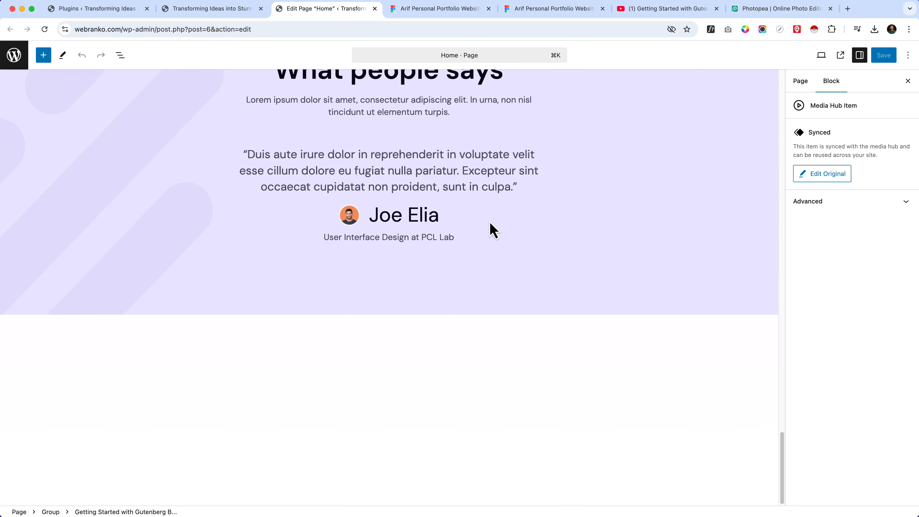
pyautogui.click(363, 329)
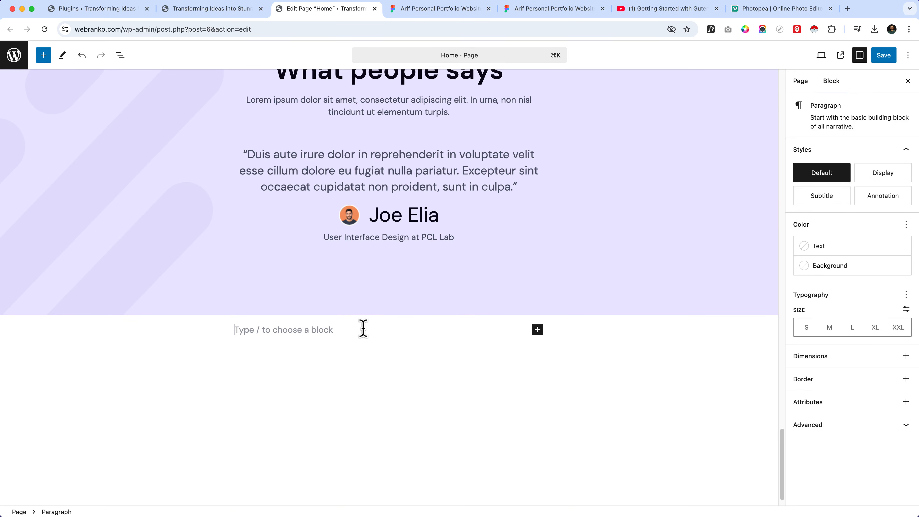
pyautogui.write('/group')
pyautogui.press('Return')
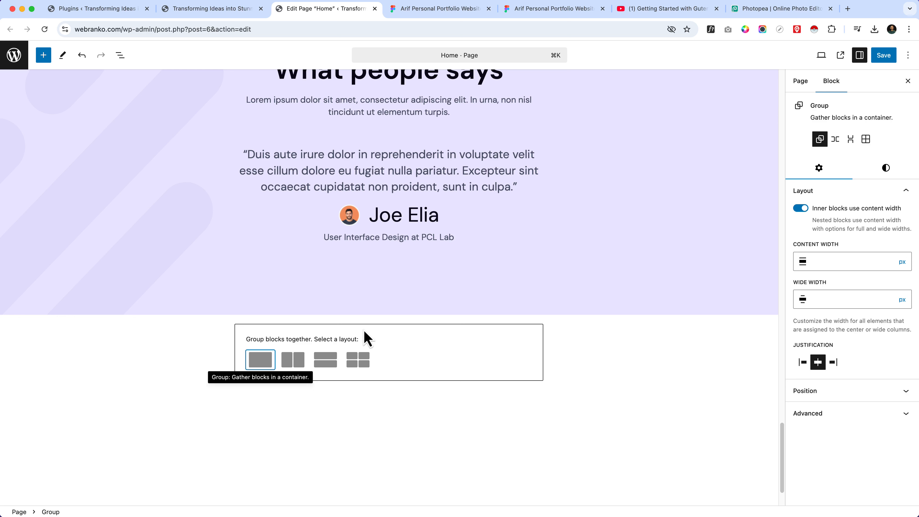
pyautogui.press('Return')
# - Add a heading inside the new group reading "A few questions clients normally ask me"
pyautogui.click(394, 335)
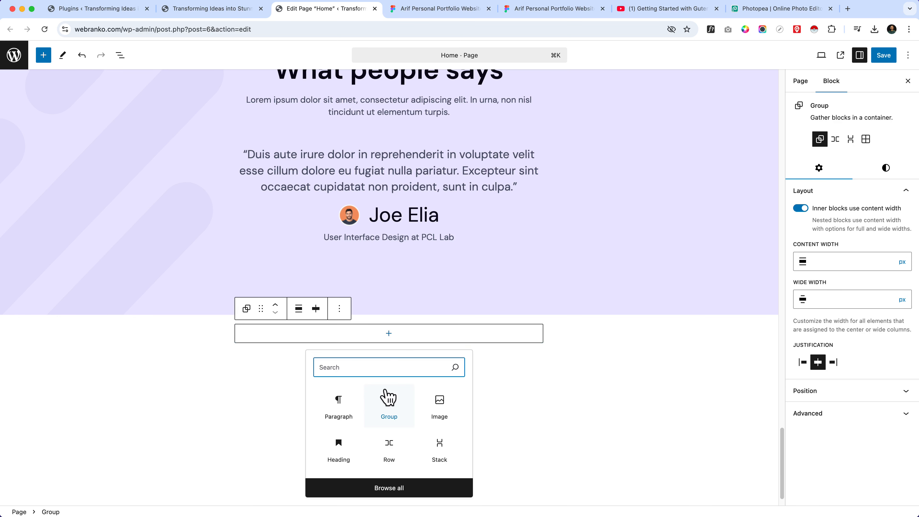
pyautogui.click(338, 449)
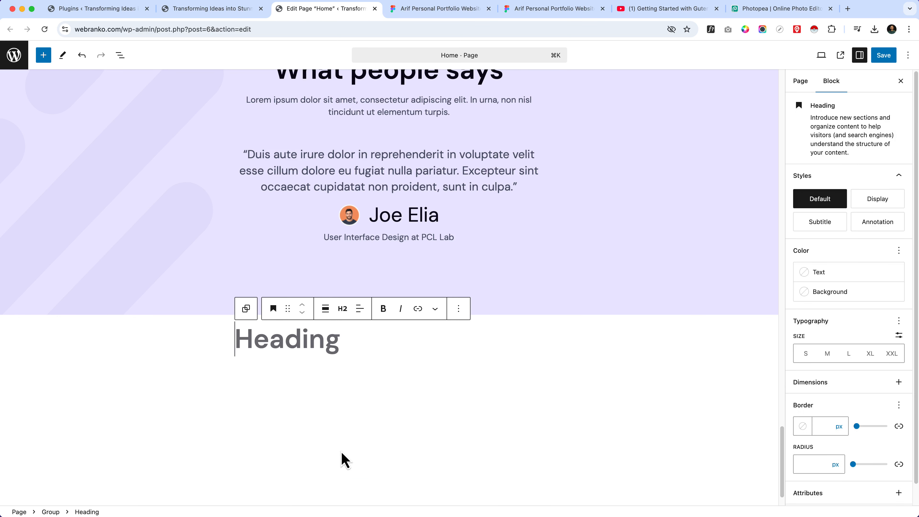
pyautogui.write('A few questions clients normally ask me')
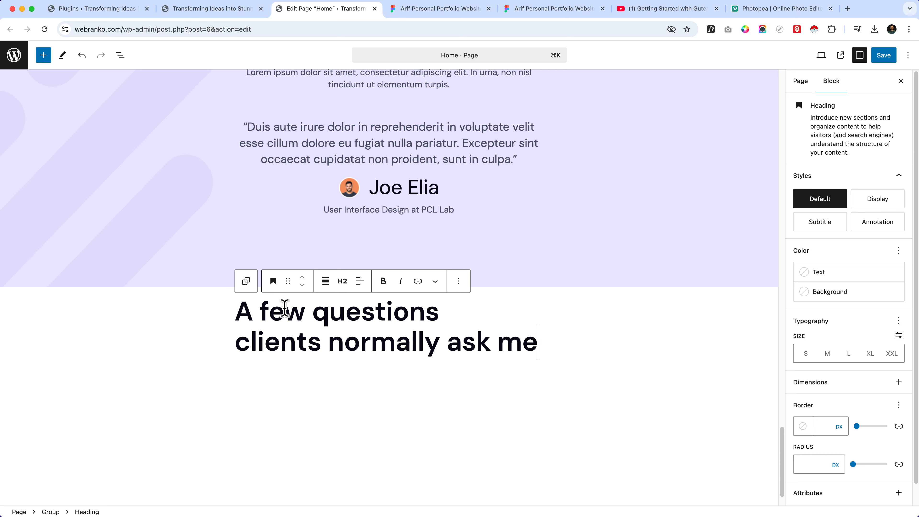
pyautogui.click(120, 55)
pyautogui.click(36, 214)
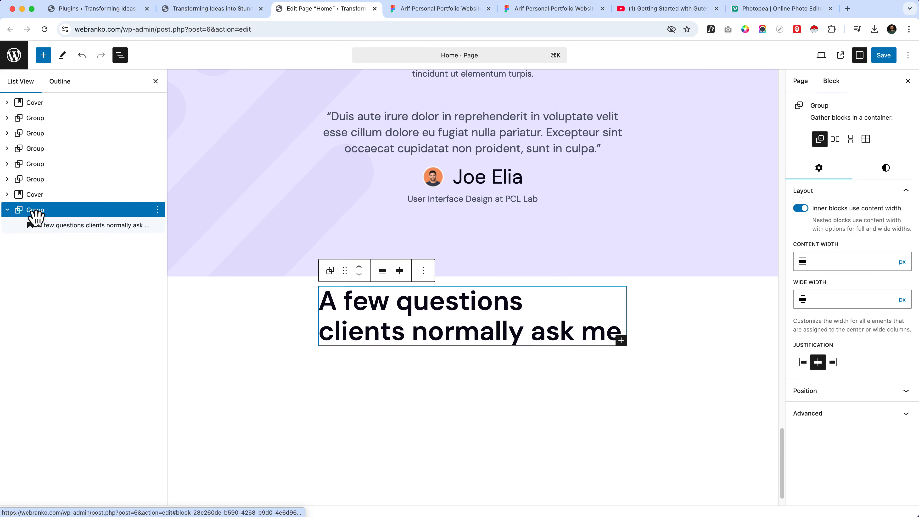
pyautogui.click(382, 270)
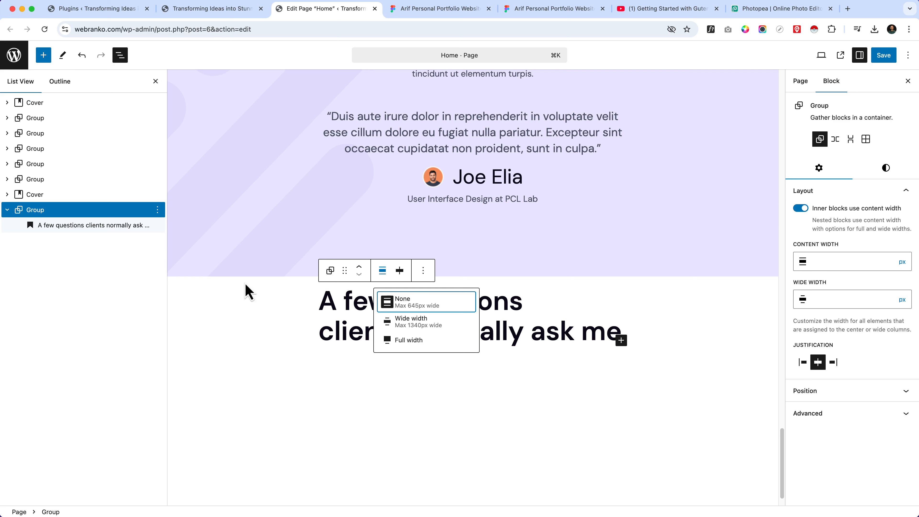
pyautogui.click(341, 305)
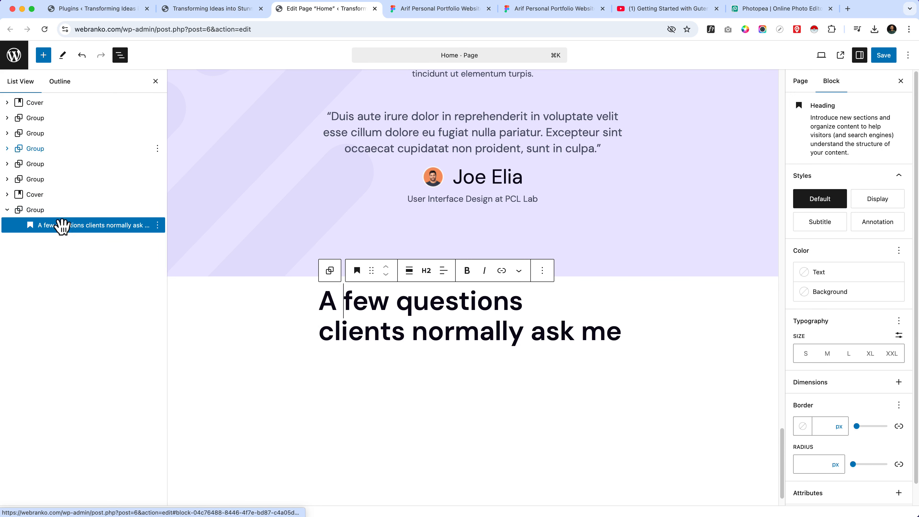
pyautogui.click(120, 55)
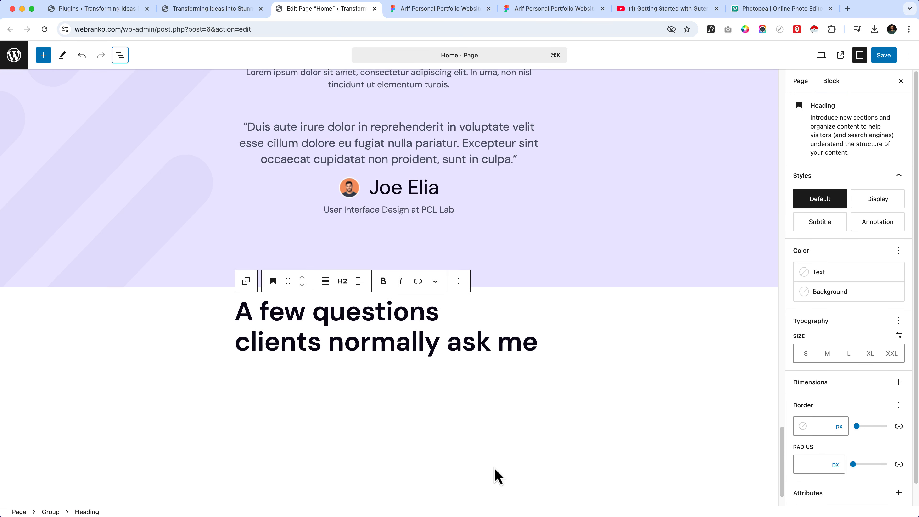
pyautogui.click(495, 475)
# - Set the alignment of the group containing the questions heading to Wide width
pyautogui.click(286, 327)
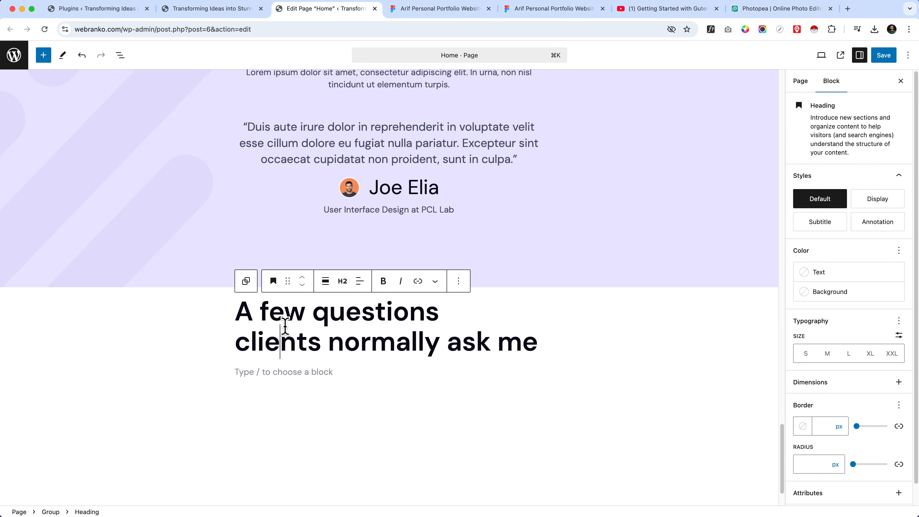
pyautogui.click(247, 282)
pyautogui.click(298, 281)
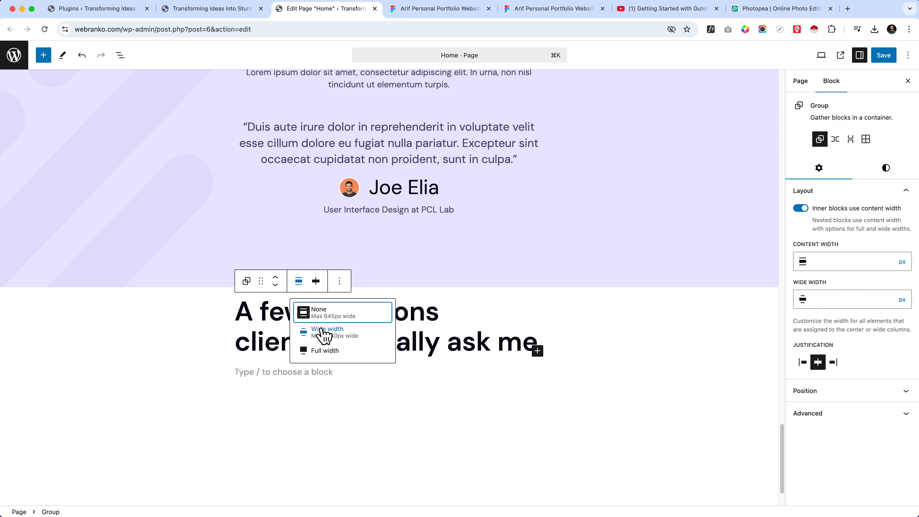
pyautogui.click(328, 334)
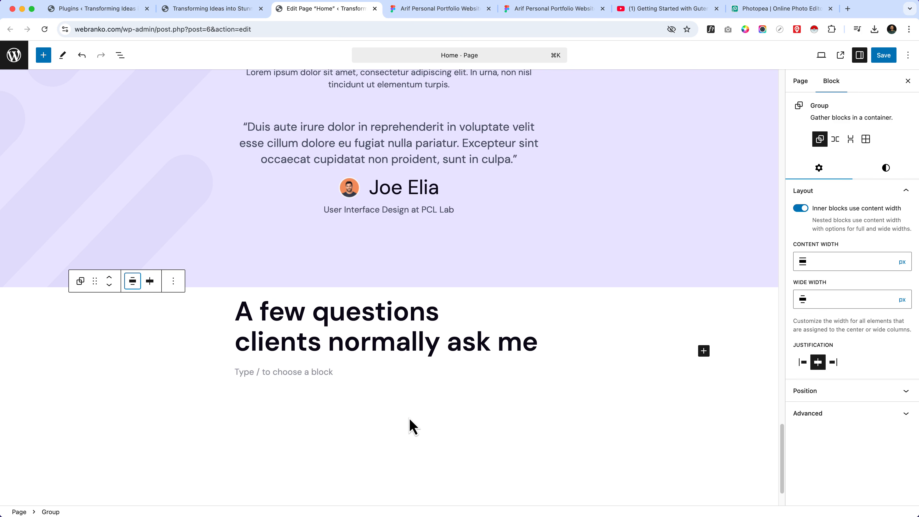
# - Set the "A few questions clients normally ask me" heading's alignment to Wide width
pyautogui.click(349, 347)
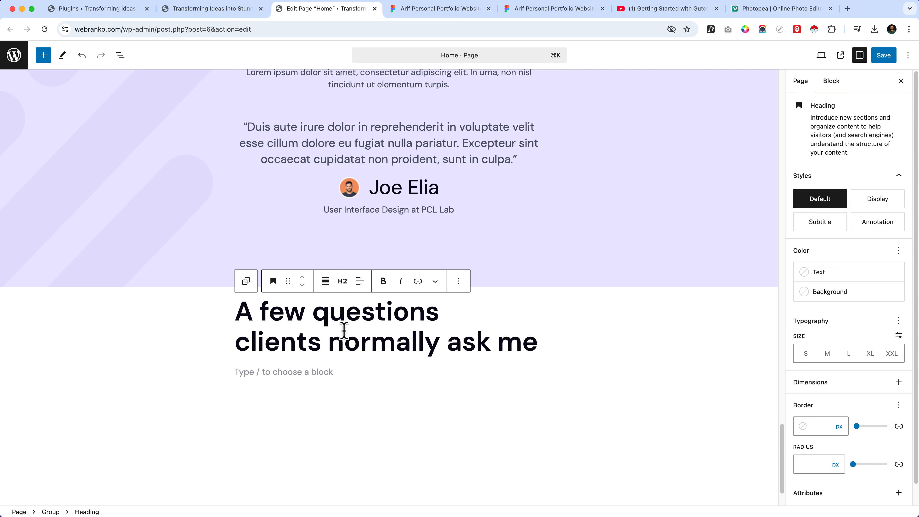
pyautogui.click(325, 282)
pyautogui.click(345, 332)
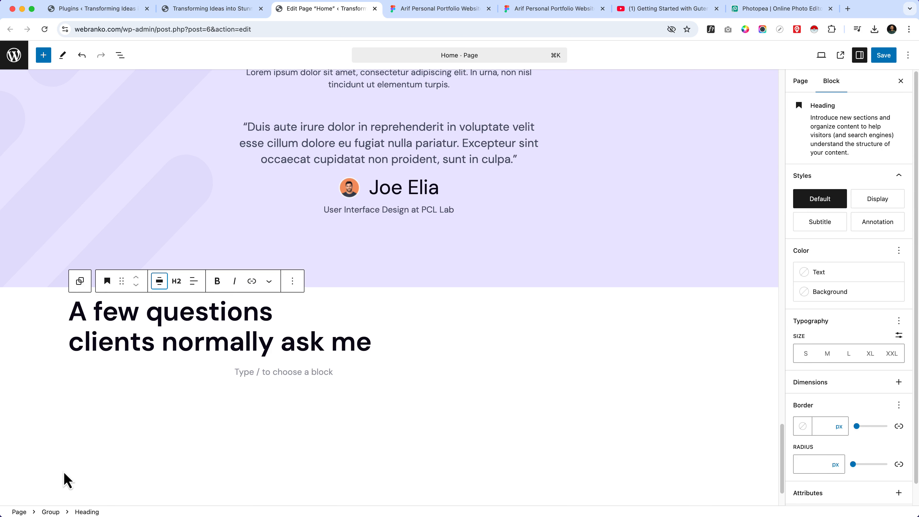
# - Delete the empty paragraph block below the questions group, using the list of blocks
pyautogui.click(185, 389)
pyautogui.click(267, 371)
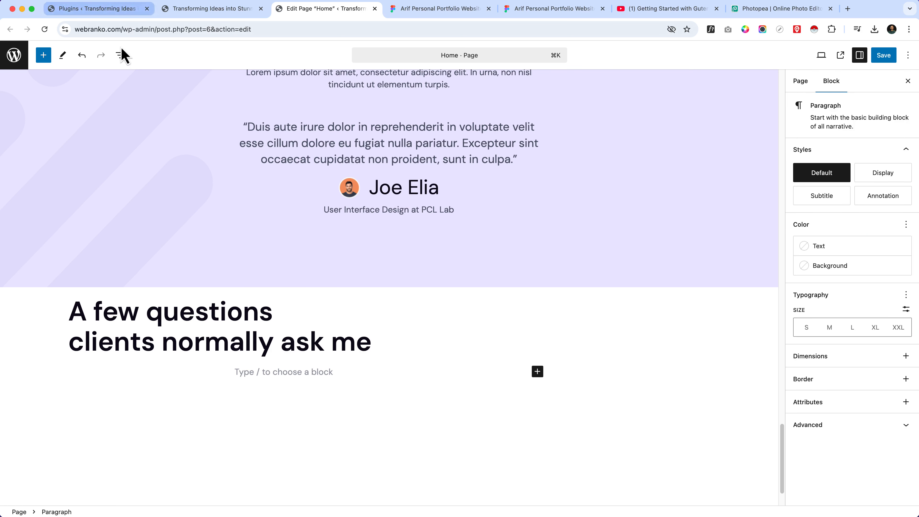
pyautogui.click(120, 55)
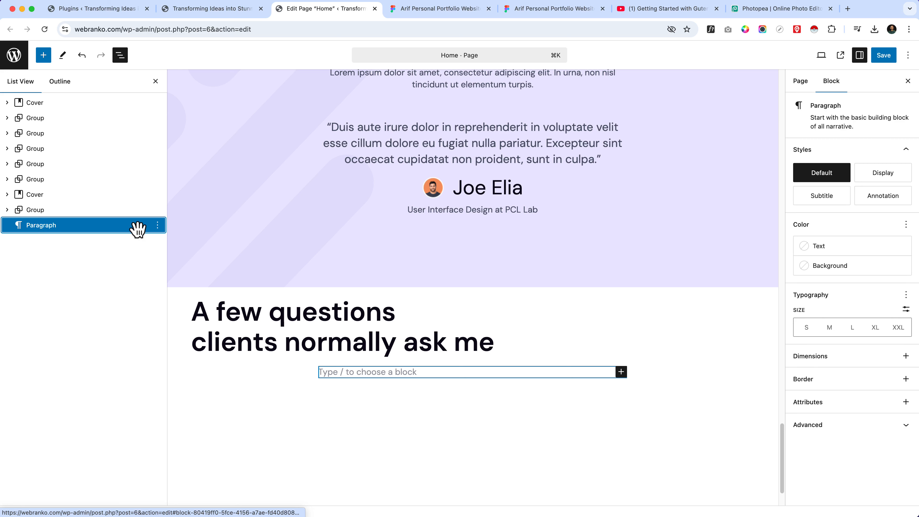
pyautogui.click(157, 228)
pyautogui.click(167, 482)
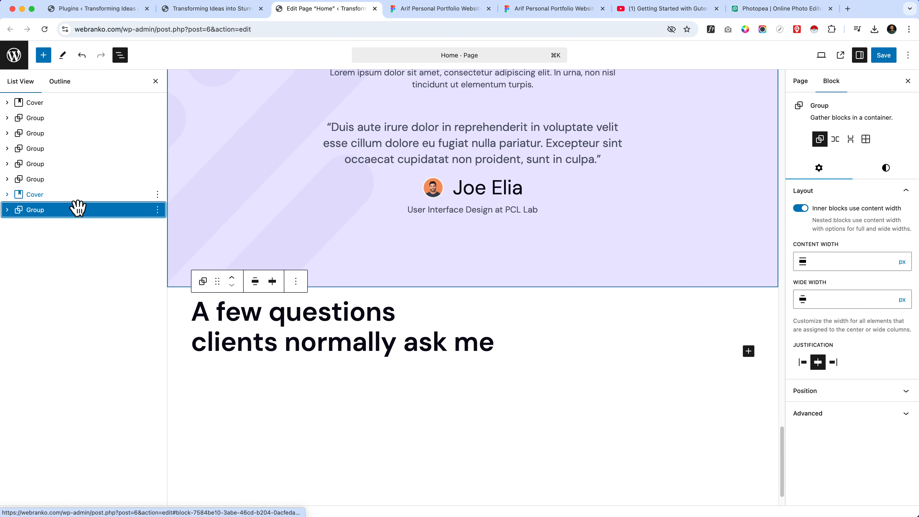
# - Insert an empty paragraph after the heading inside the questions group, and turn off "Inner blocks use content width" for that group
pyautogui.press('super+minus')
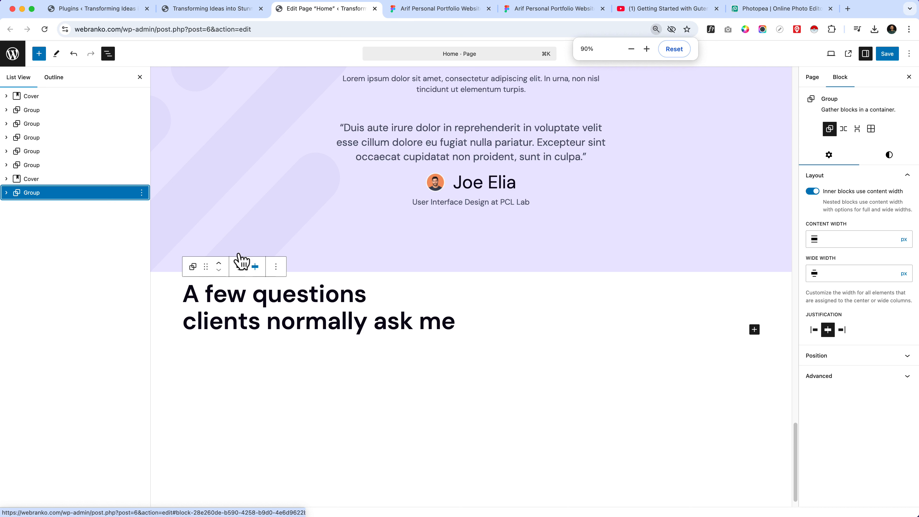
pyautogui.click(7, 193)
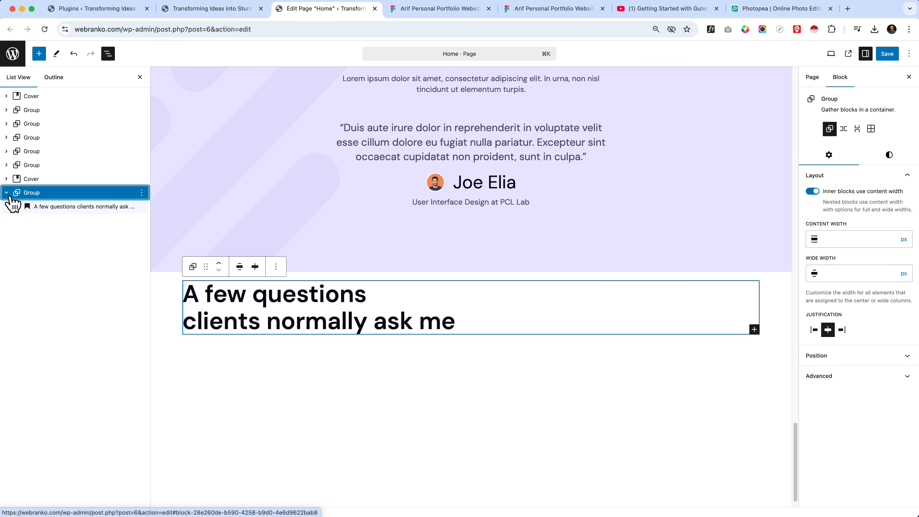
pyautogui.click(58, 207)
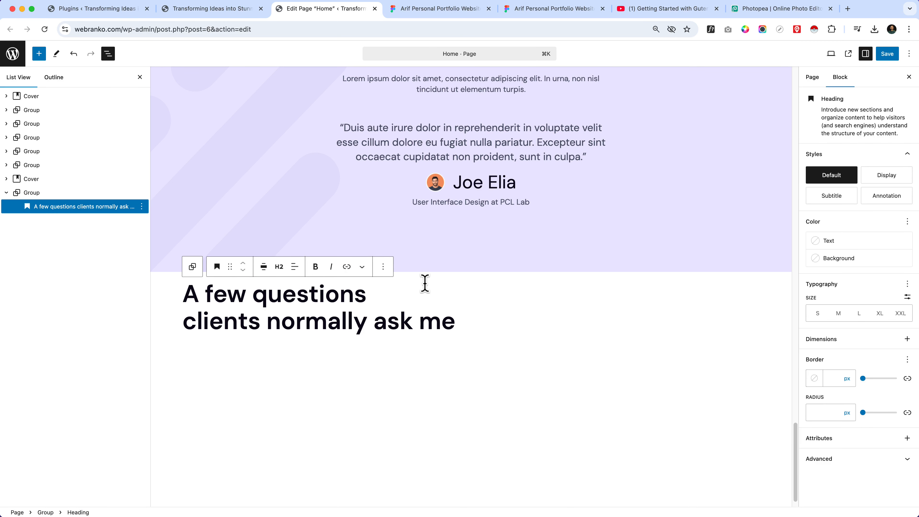
pyautogui.press('alt+super+y')
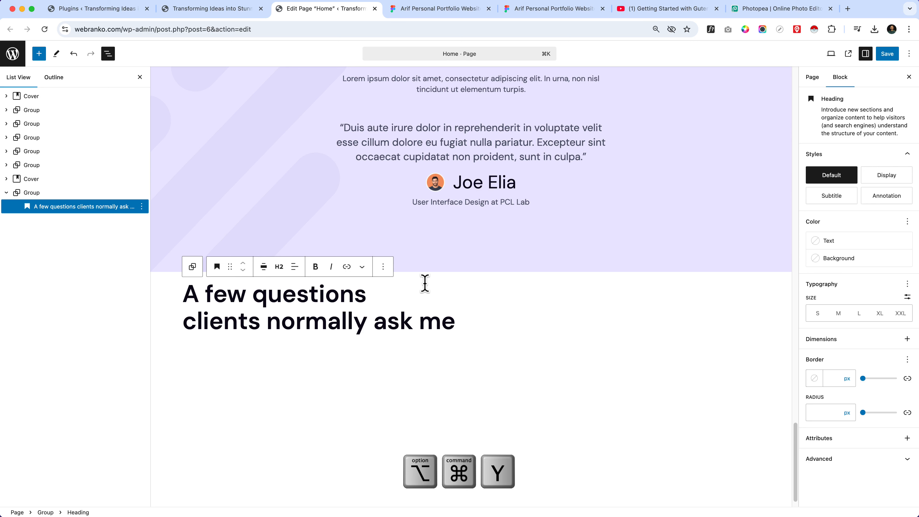
pyautogui.press('alt+super+y')
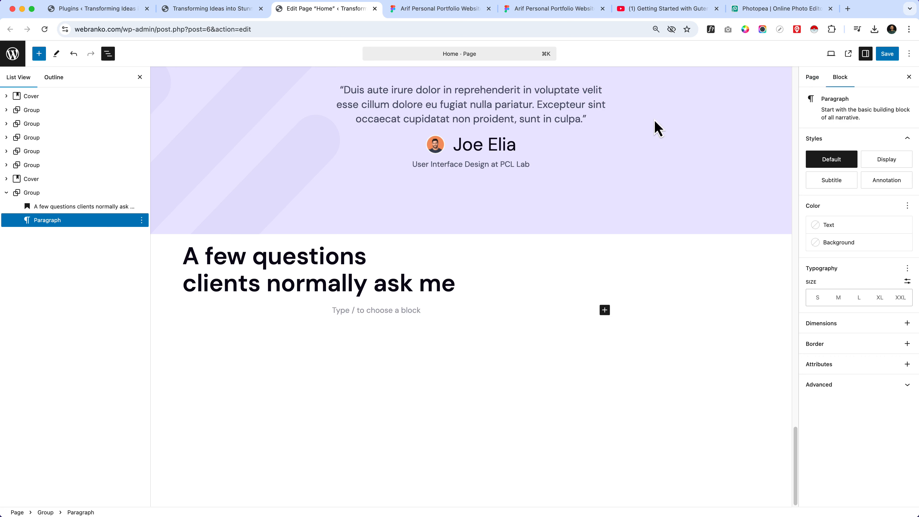
pyautogui.click(41, 198)
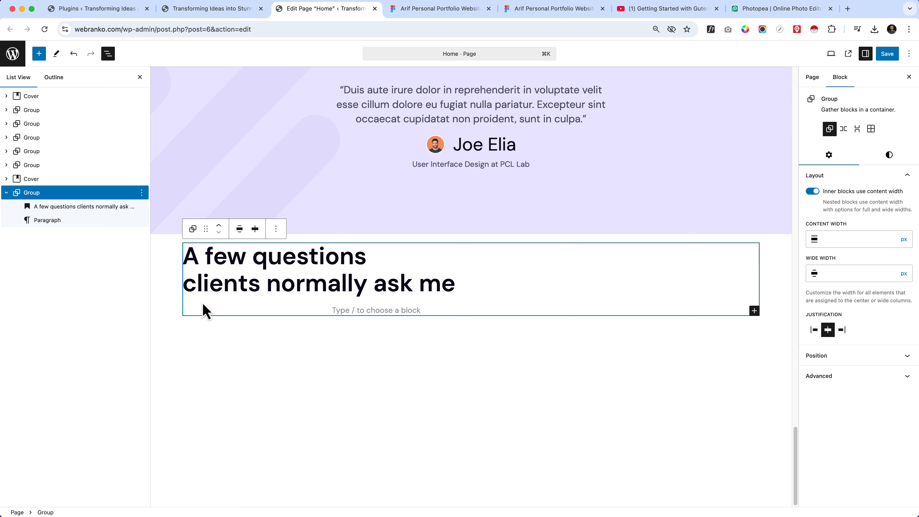
pyautogui.click(813, 192)
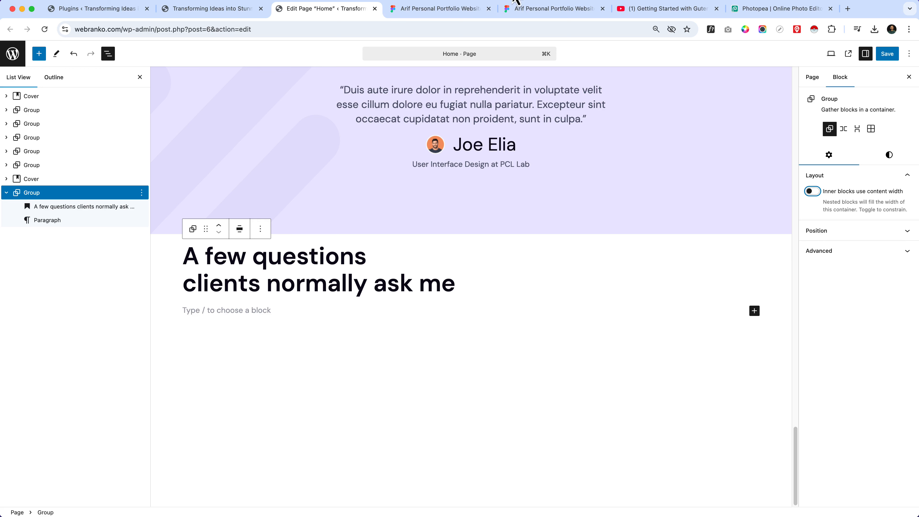
# - Switch to the Figma design and copy the first FAQ question, "What is your hourly rate?"
pyautogui.click(461, 11)
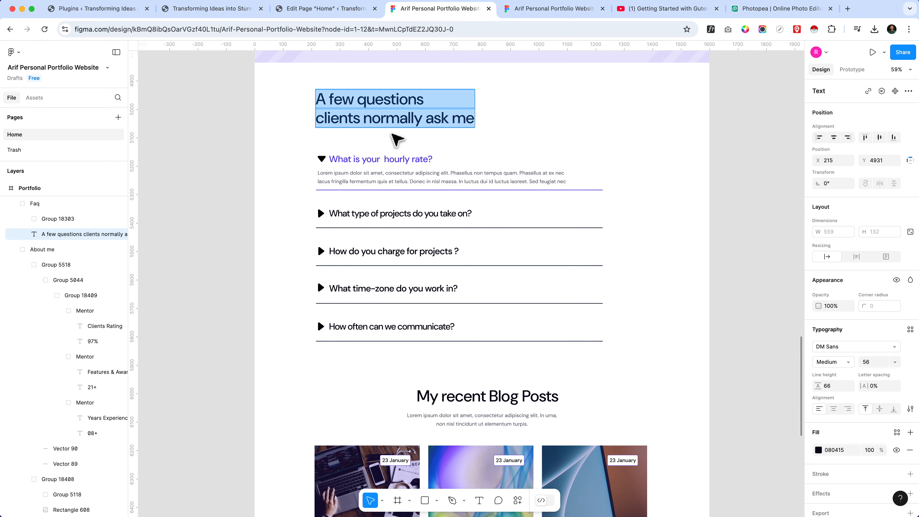
pyautogui.doubleClick(382, 159)
pyautogui.press('super+c')
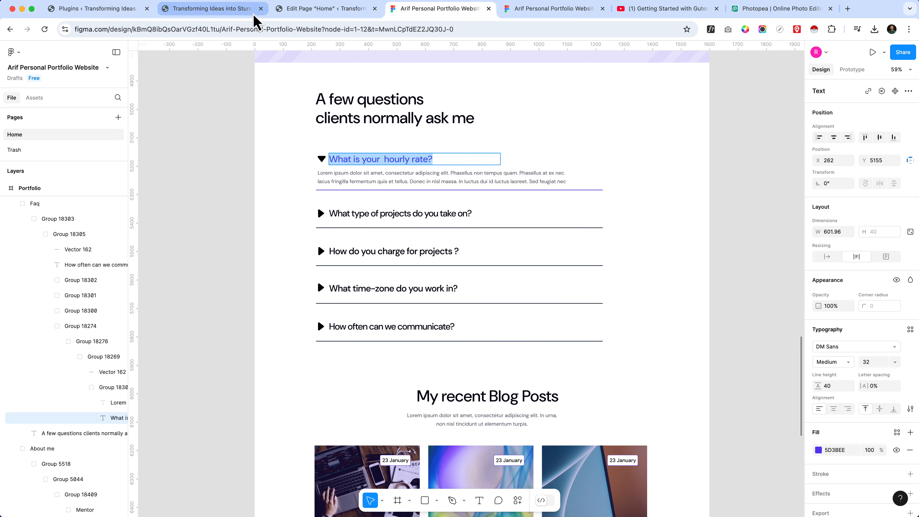
# - Return to the WordPress page editor and turn the empty paragraph under the questions heading into a Details block
pyautogui.click(354, 11)
pyautogui.click(272, 313)
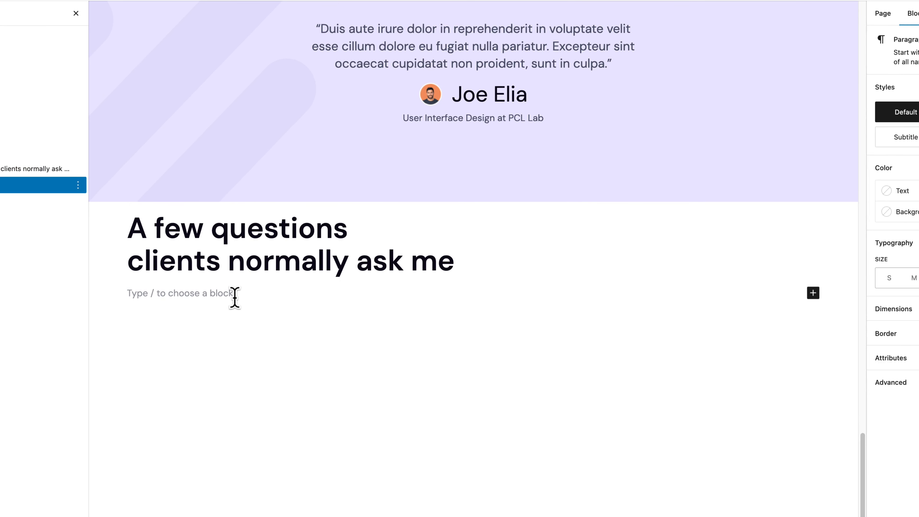
pyautogui.write('/togg')
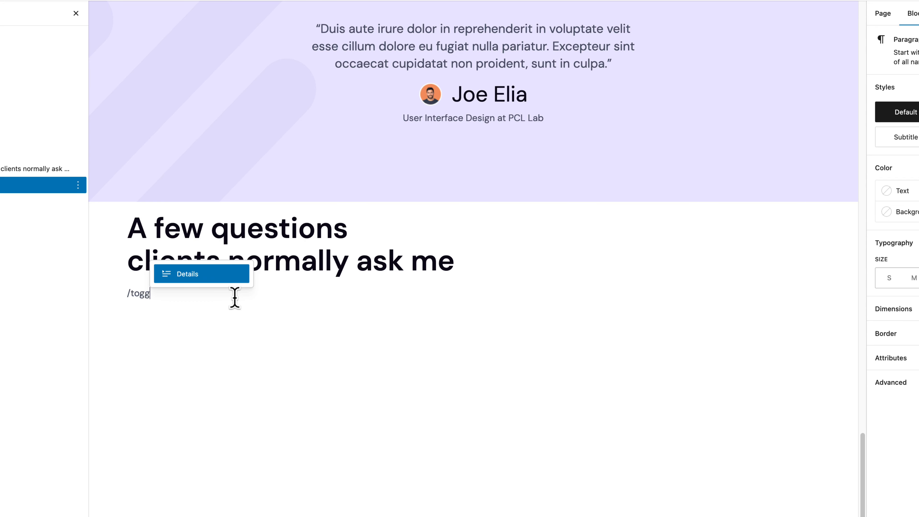
pyautogui.press('Return')
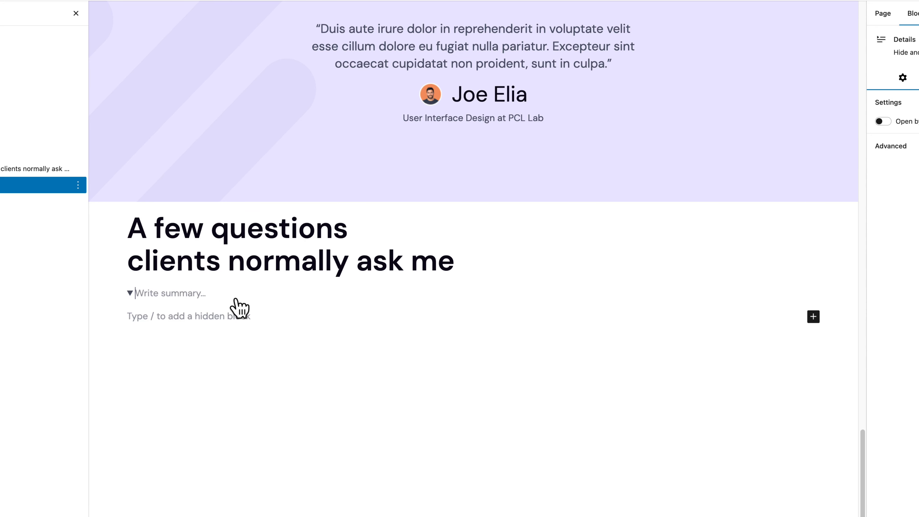
# - Paste the copied question as the Details block's summary, and copy the Lorem ipsum answer under it in the Figma design
pyautogui.press('super+v')
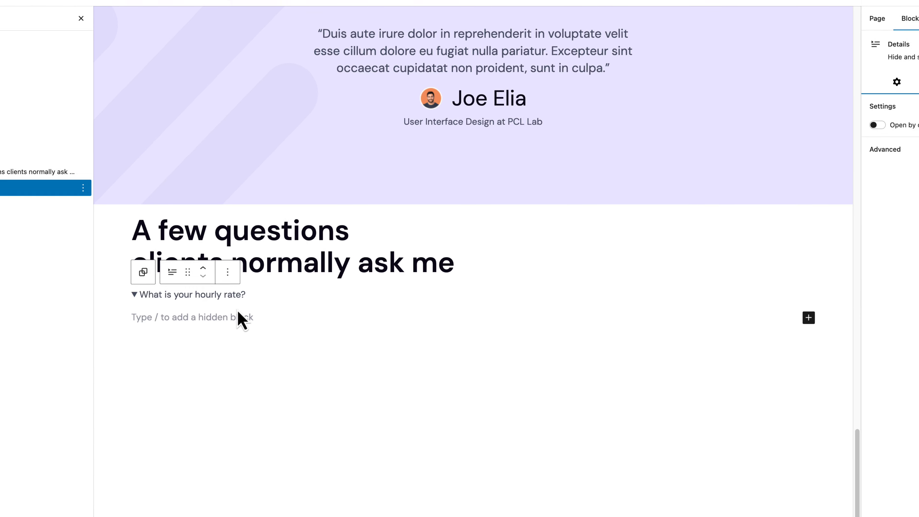
pyautogui.click(432, 9)
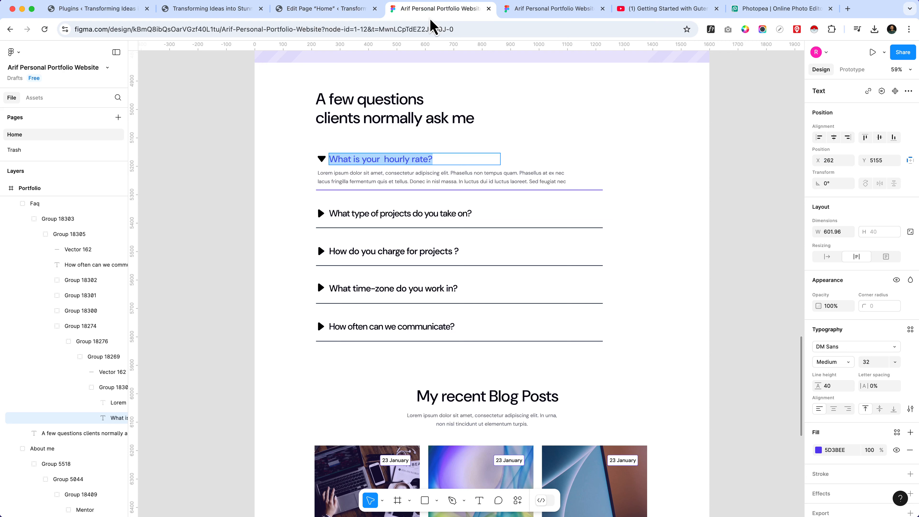
pyautogui.doubleClick(371, 179)
pyautogui.press('super+c')
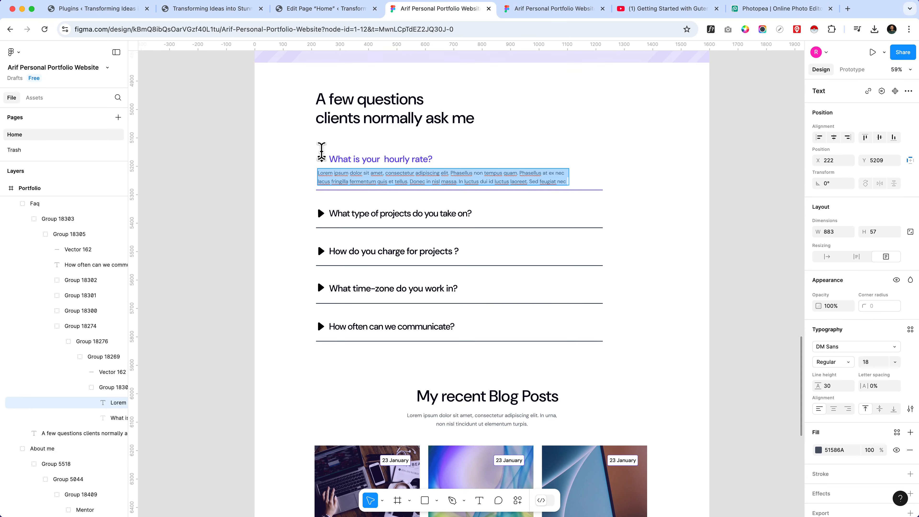
# - Return to the WordPress page editor and paste the copied answer as the hidden paragraph of the Details block
pyautogui.click(217, 11)
pyautogui.click(293, 11)
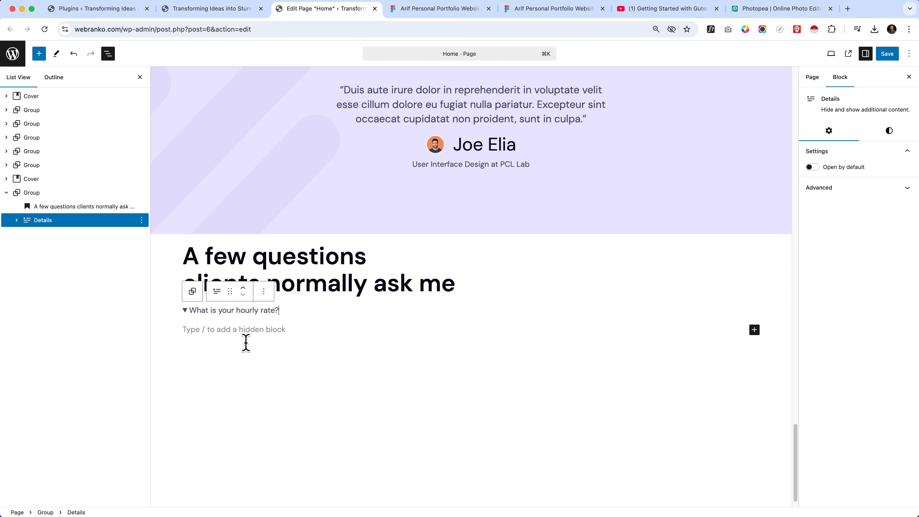
pyautogui.click(226, 330)
pyautogui.press('super+v')
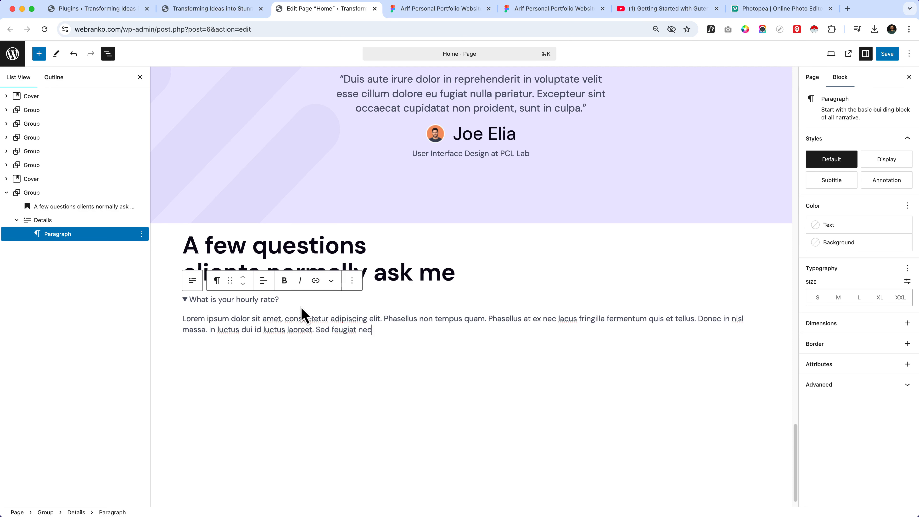
# - Switch to the Figma design and examine the width and alignment of the FAQ heading and the whole FAQ group
pyautogui.click(449, 9)
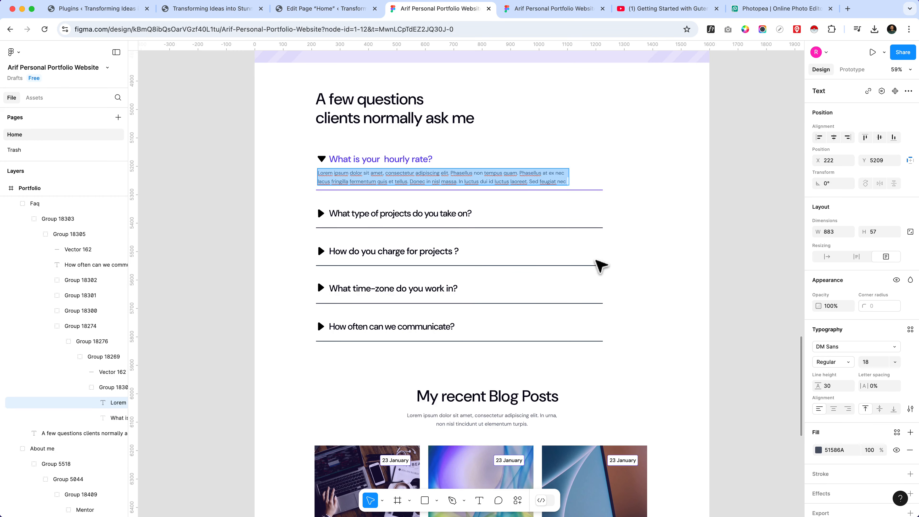
pyautogui.scroll(2, 535, 297)
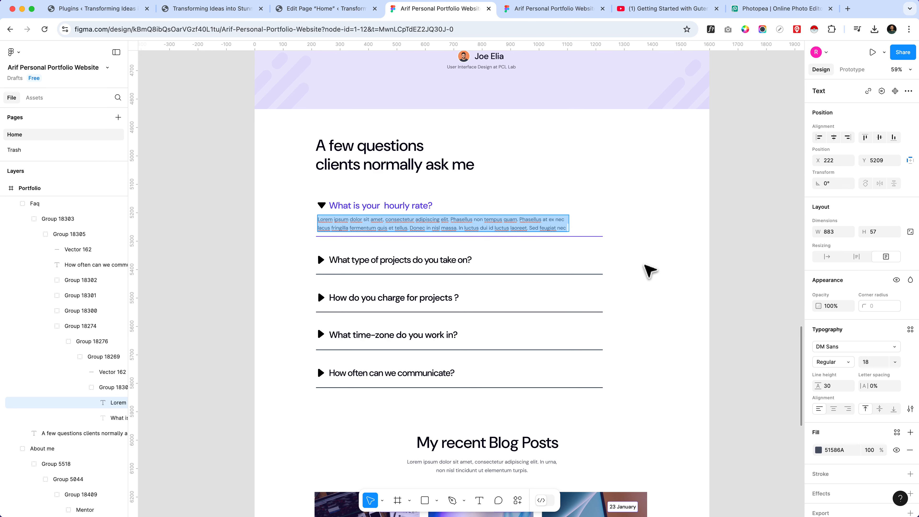
pyautogui.click(408, 151)
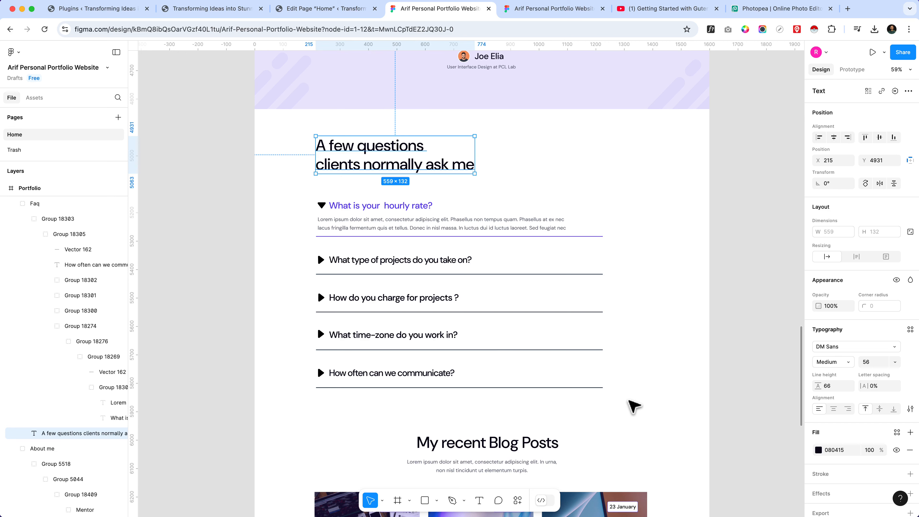
pyautogui.click(651, 408)
pyautogui.click(421, 170)
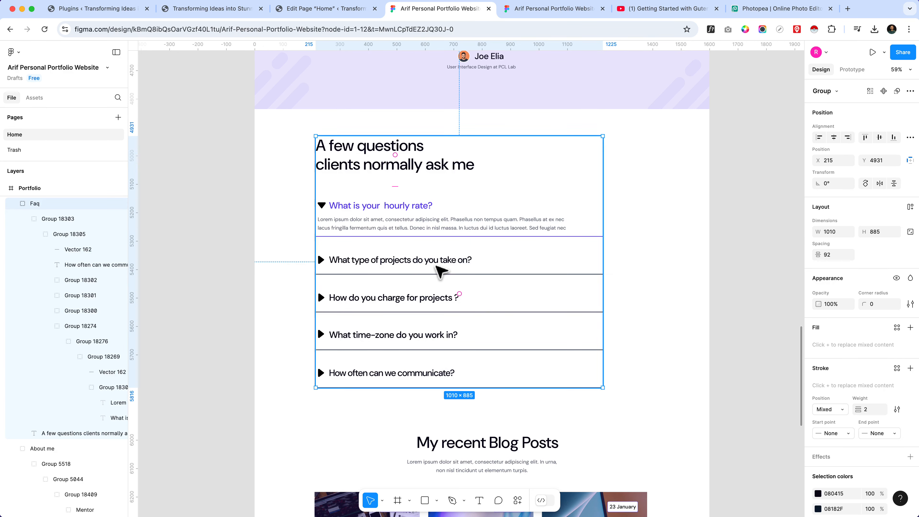
# - Try shifting the FAQ group sideways in the Figma design, and undo the moves
pyautogui.moveTo(493, 293); pyautogui.dragTo(530, 299)
pyautogui.press('super+z')
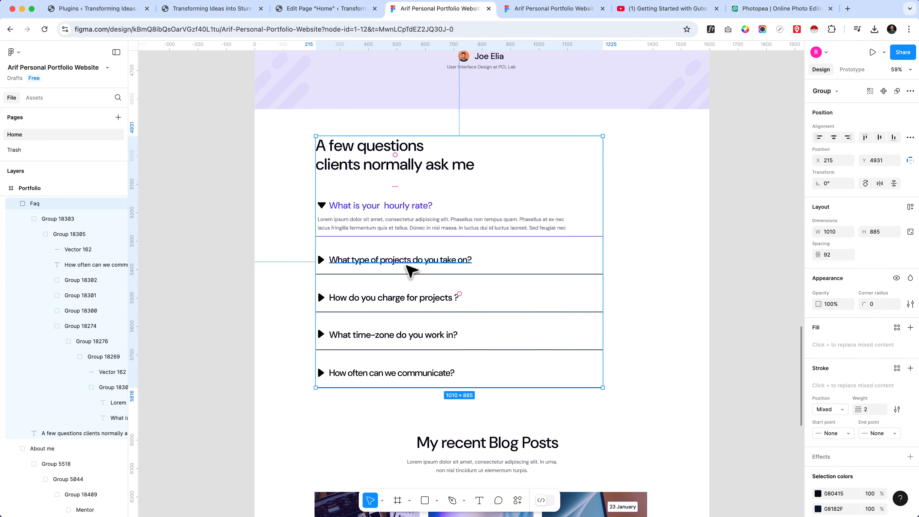
pyautogui.click(322, 206)
pyautogui.keyDown('shift'); pyautogui.click(321, 259); pyautogui.keyUp('shift')
pyautogui.moveTo(363, 230); pyautogui.dragTo(405, 224)
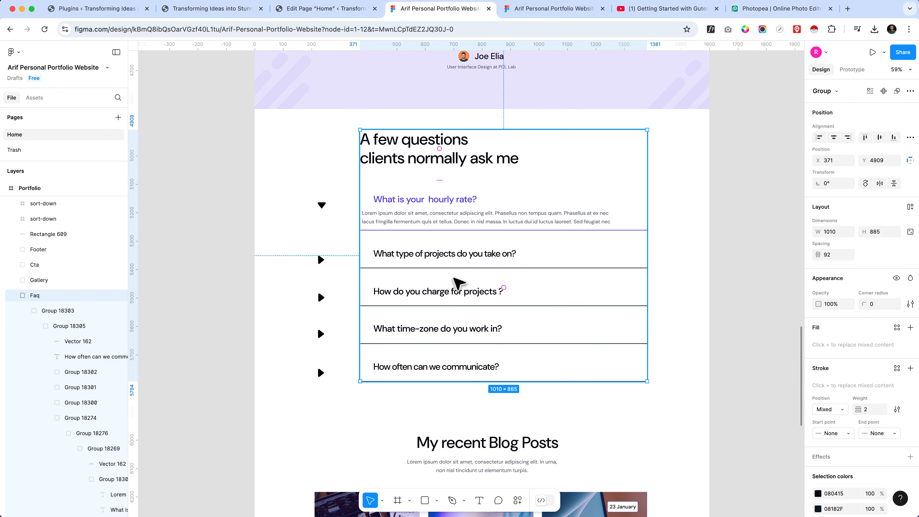
pyautogui.press('super+z')
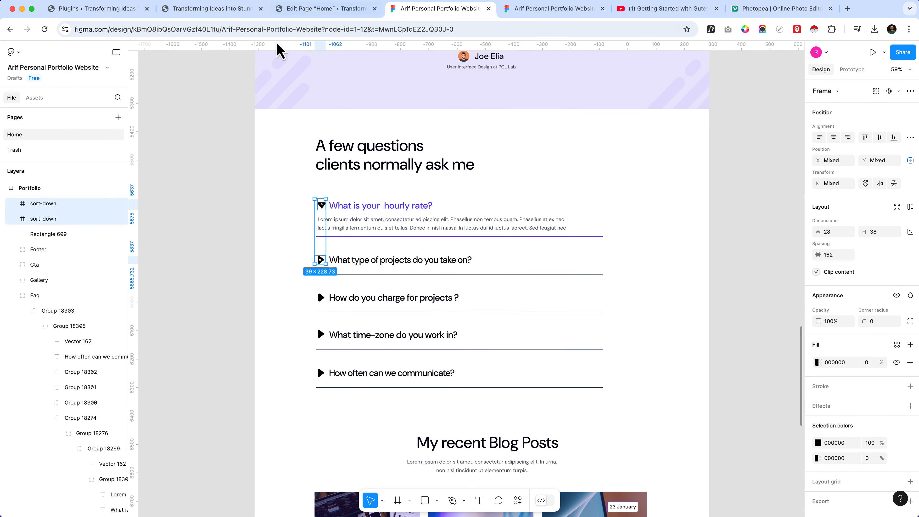
pyautogui.click(283, 177)
# - Return to the WordPress page editor and change the questions group's alignment from wide width to None
pyautogui.click(304, 9)
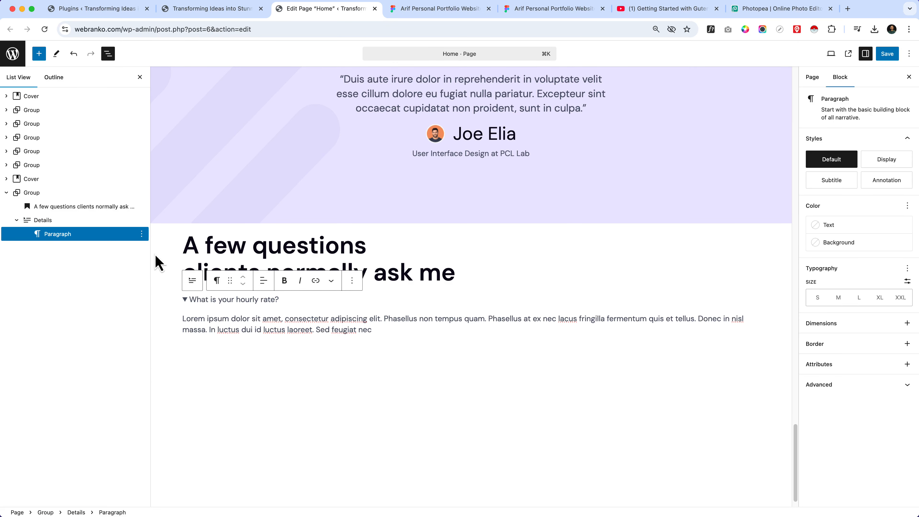
pyautogui.click(53, 193)
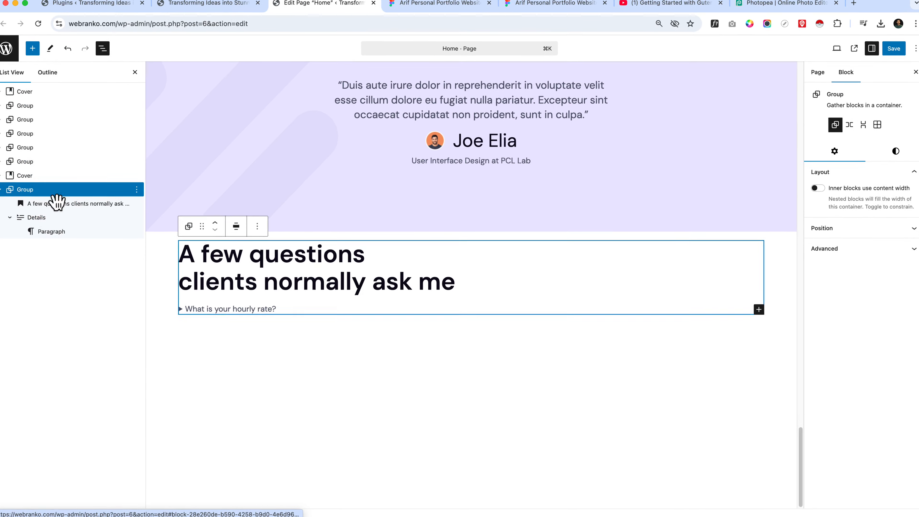
pyautogui.click(236, 227)
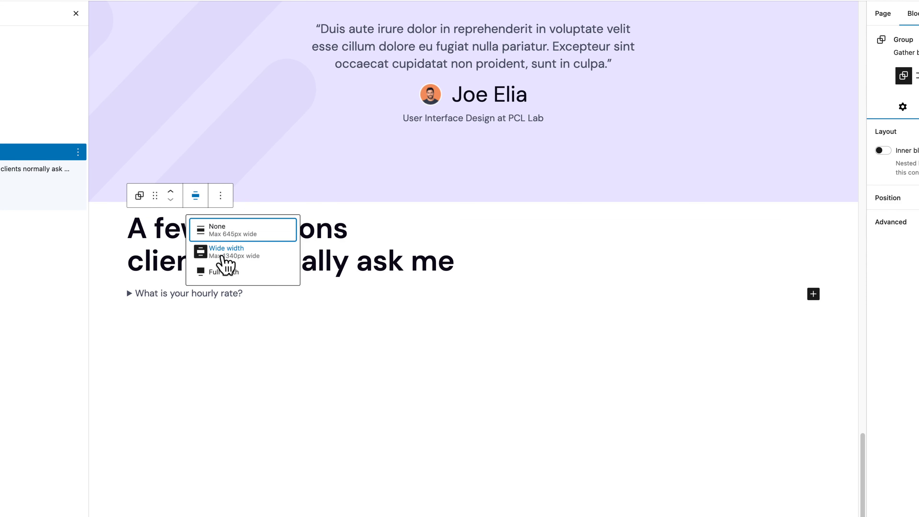
pyautogui.click(225, 250)
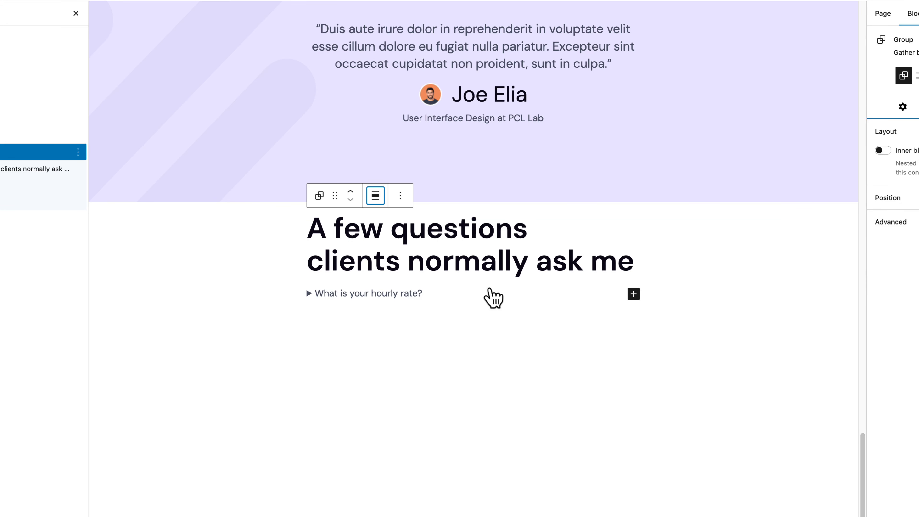
pyautogui.scroll(10, 489, 302)
pyautogui.scroll(-7, 493, 246)
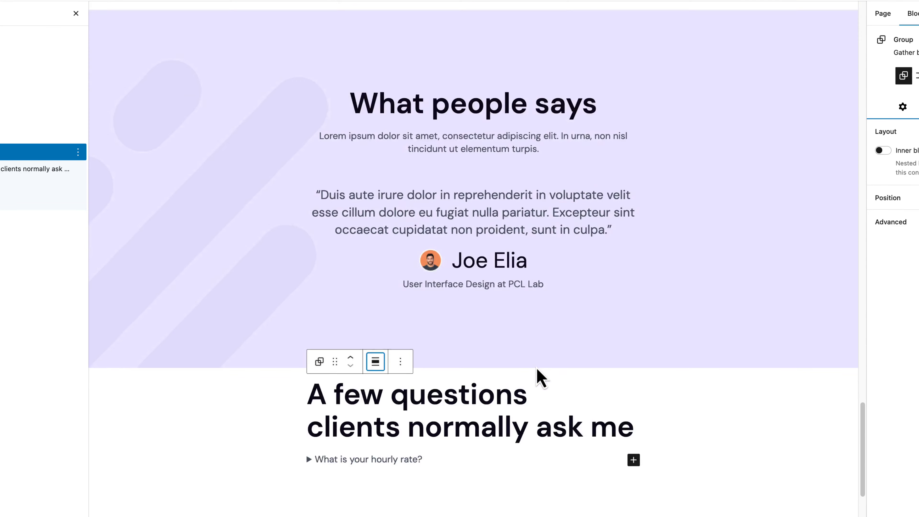
pyautogui.scroll(-5, 391, 300)
# - Set the Details block's font size to 2 rem and give its text a near-black colour
pyautogui.click(389, 295)
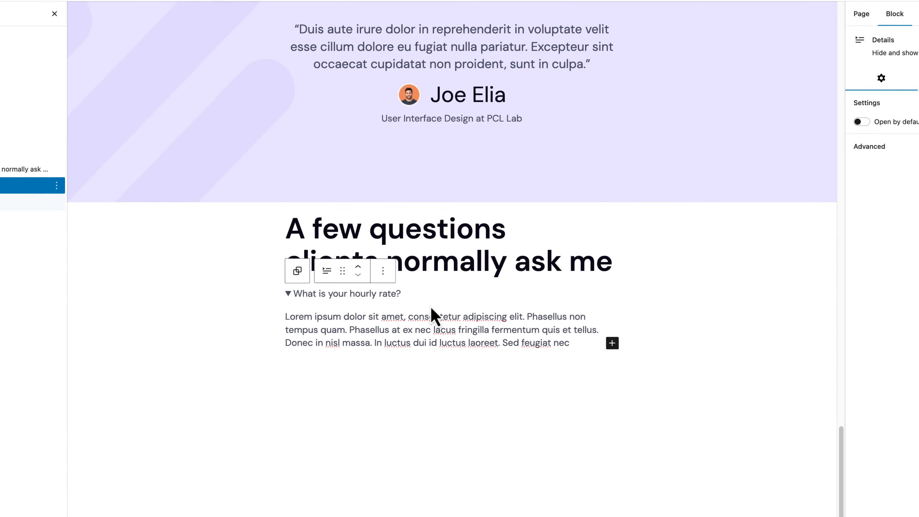
pyautogui.click(883, 80)
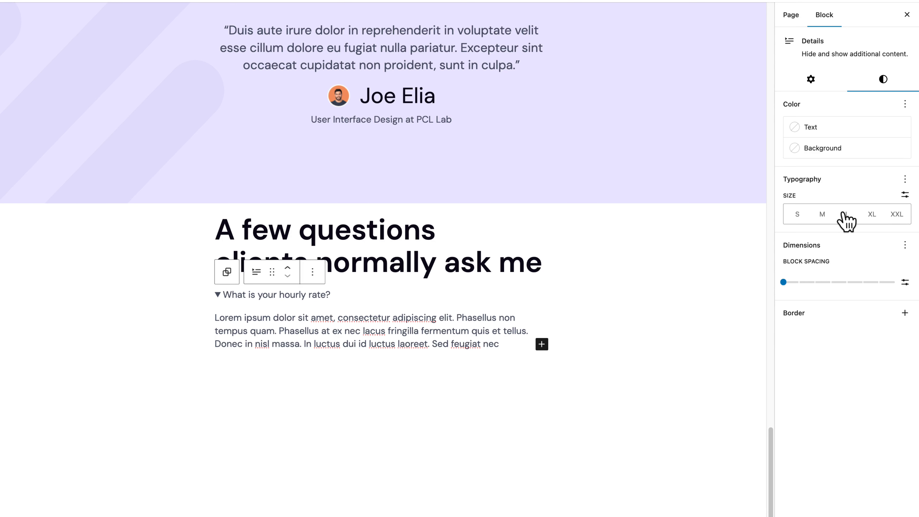
pyautogui.click(905, 195)
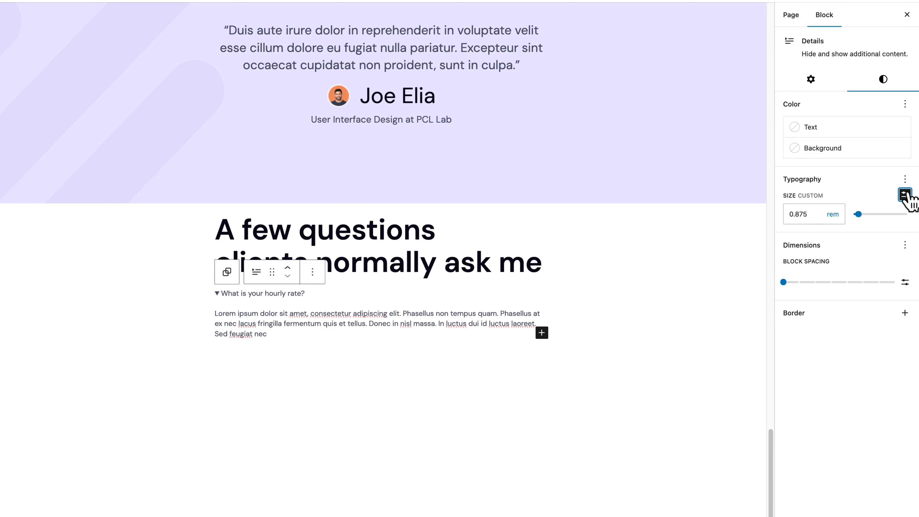
pyautogui.doubleClick(794, 214)
pyautogui.write('1')
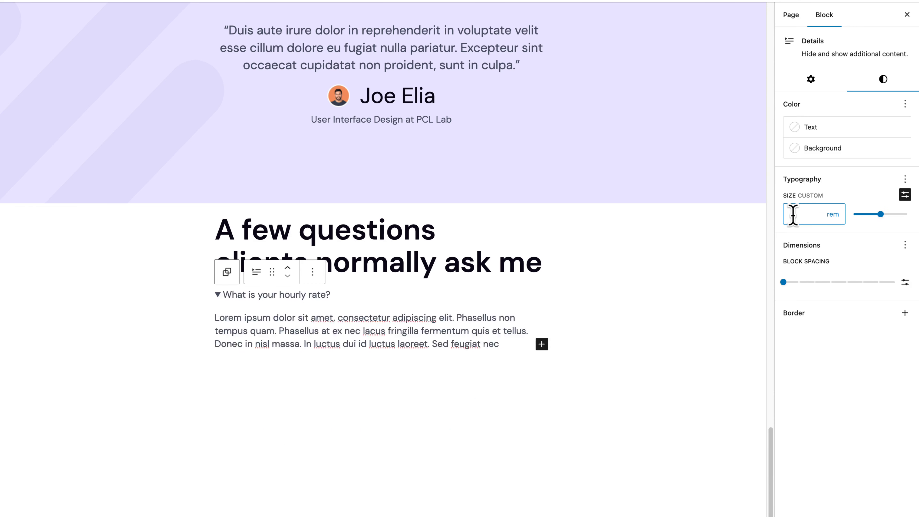
pyautogui.press('BackSpace')
pyautogui.write('2')
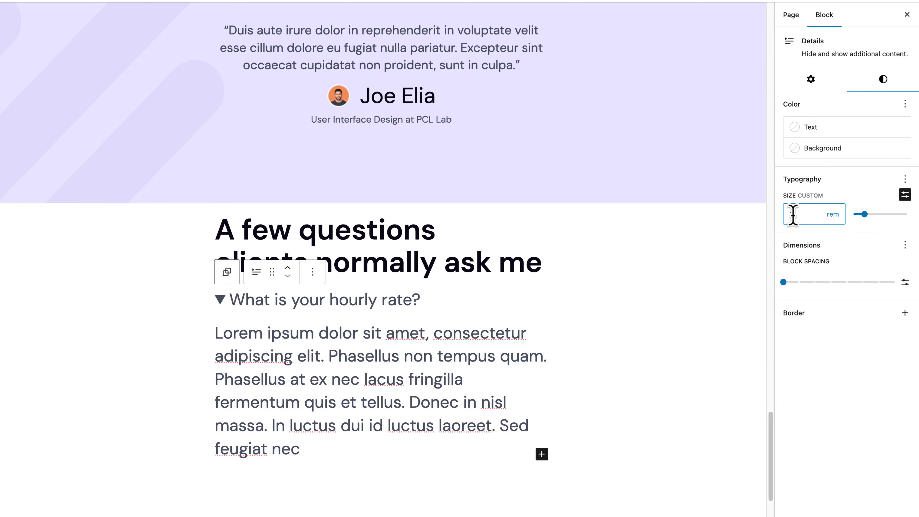
pyautogui.press('BackSpace')
pyautogui.write('1')
pyautogui.press('BackSpace')
pyautogui.write('2')
pyautogui.click(829, 129)
pyautogui.click(666, 219)
# - Set a custom font size of 18 px for the answer paragraph inside the Details block
pyautogui.doubleClick(299, 421)
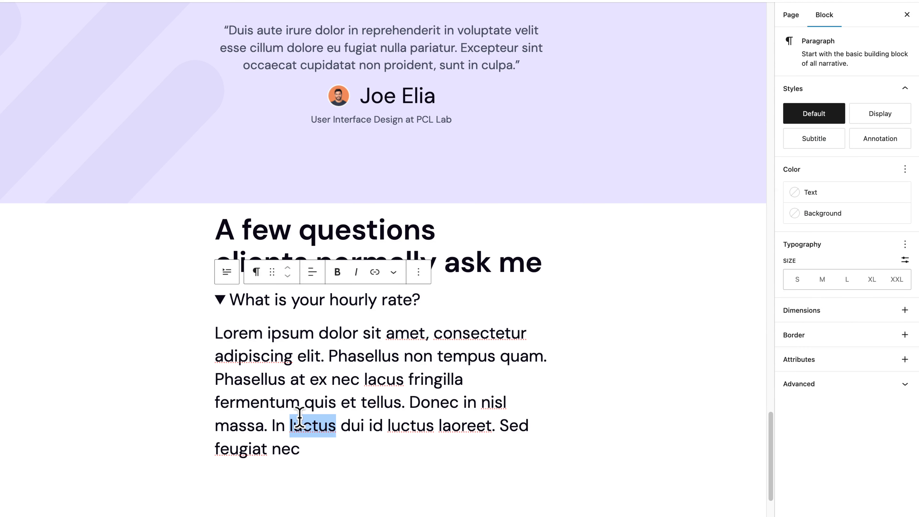
pyautogui.click(300, 422)
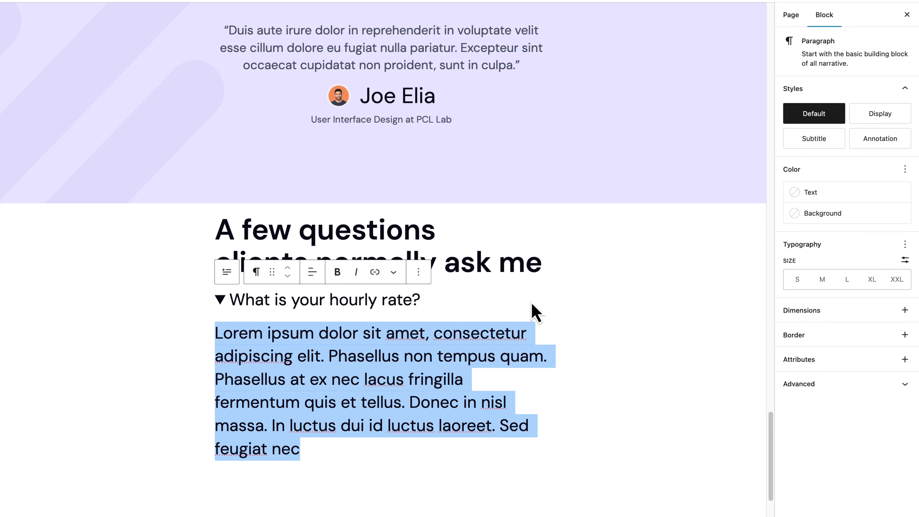
pyautogui.click(905, 260)
pyautogui.click(796, 282)
pyautogui.write('18')
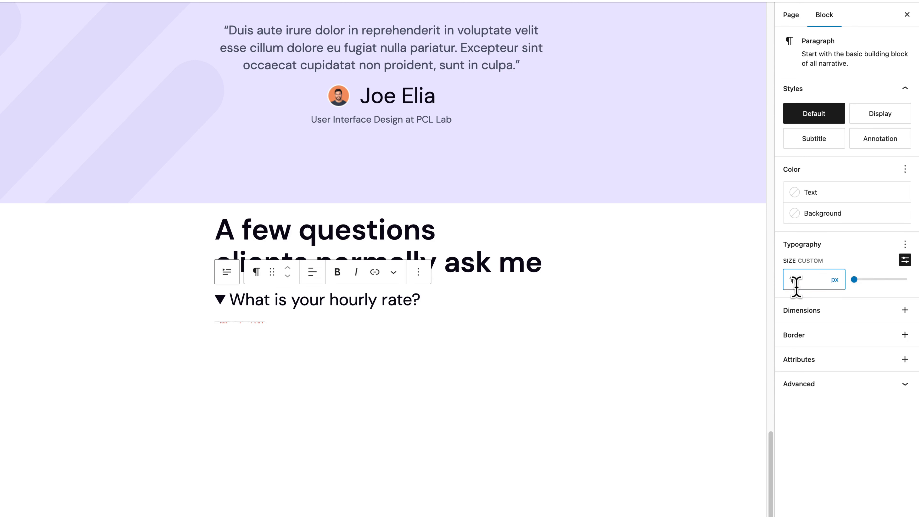
# - Add an empty paragraph below the questions group, and turn on "Open by default" for the Details block
pyautogui.click(465, 425)
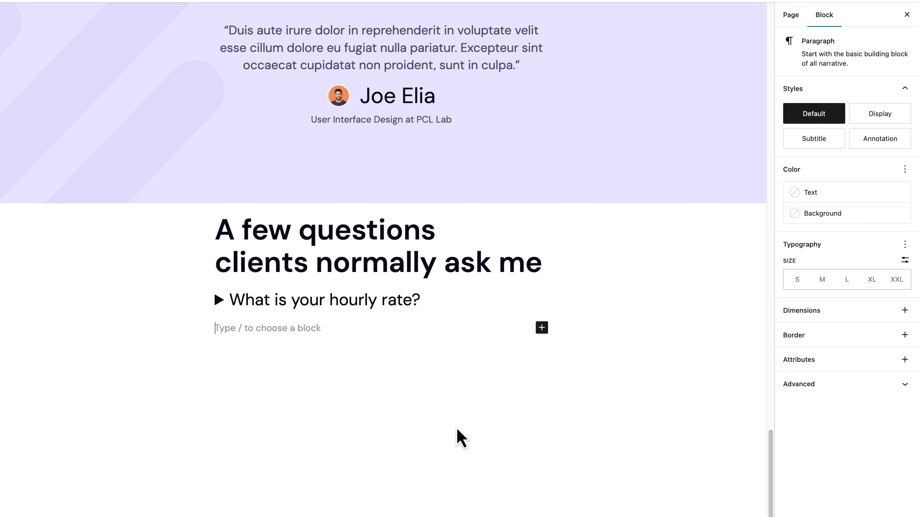
pyautogui.click(341, 299)
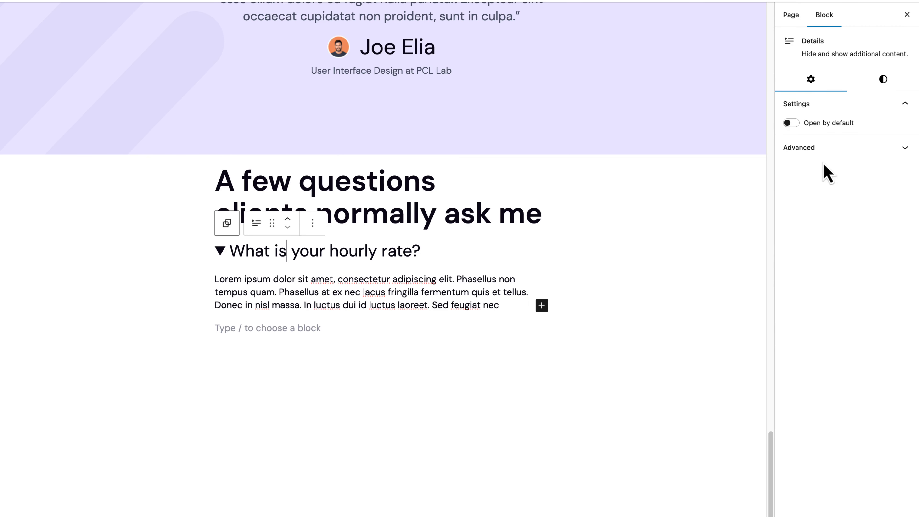
pyautogui.click(793, 123)
# - Turn the empty paragraph below the Details block into a Separator block
pyautogui.click(315, 328)
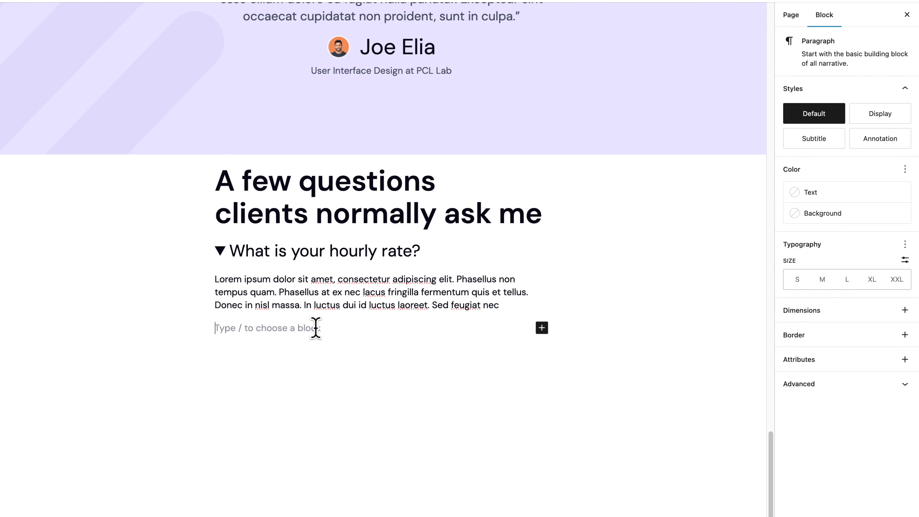
pyautogui.write('/sep')
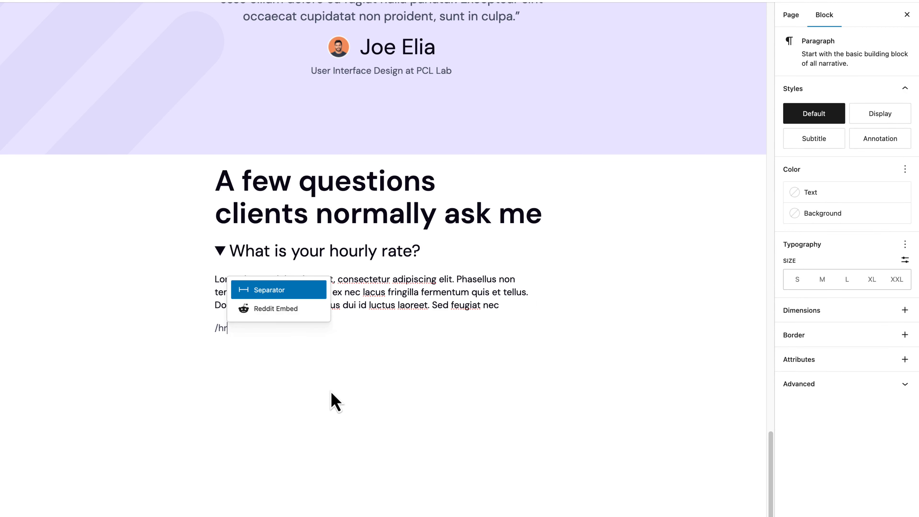
pyautogui.press('Return')
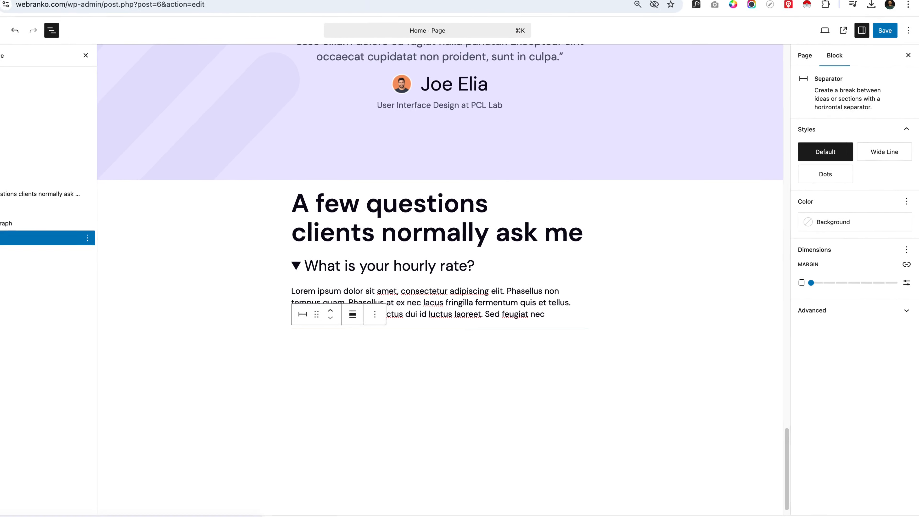
# - Move the separator into the questions group, directly after the Details block, with the Details entry collapsed in the list of blocks
pyautogui.click(34, 222)
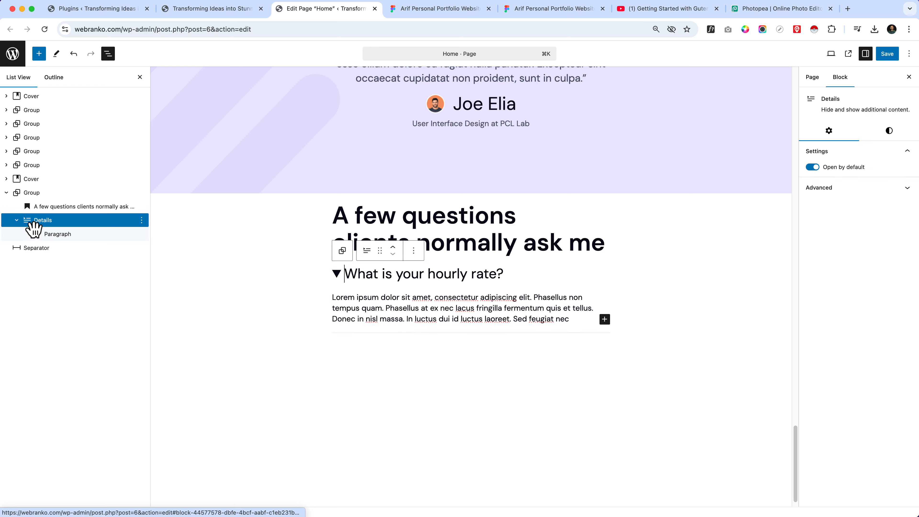
pyautogui.keyDown('shift'); pyautogui.click(42, 252); pyautogui.keyUp('shift')
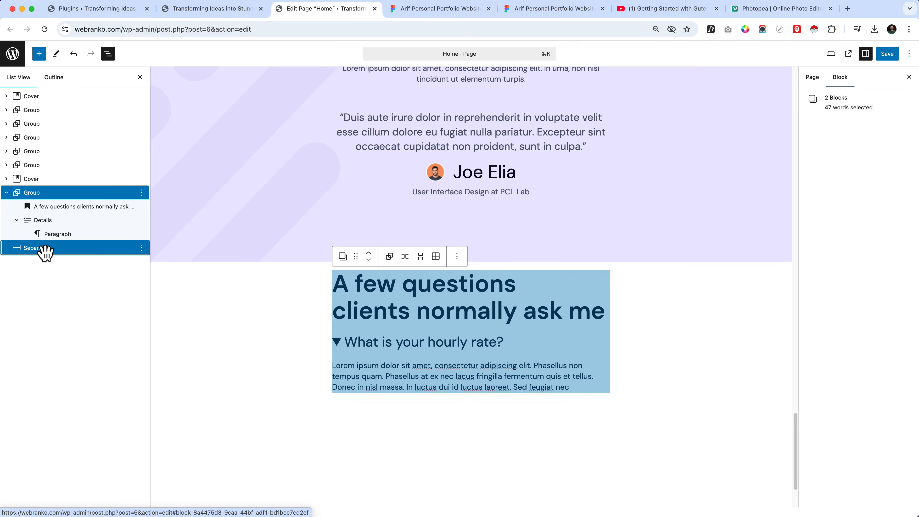
pyautogui.click(40, 221)
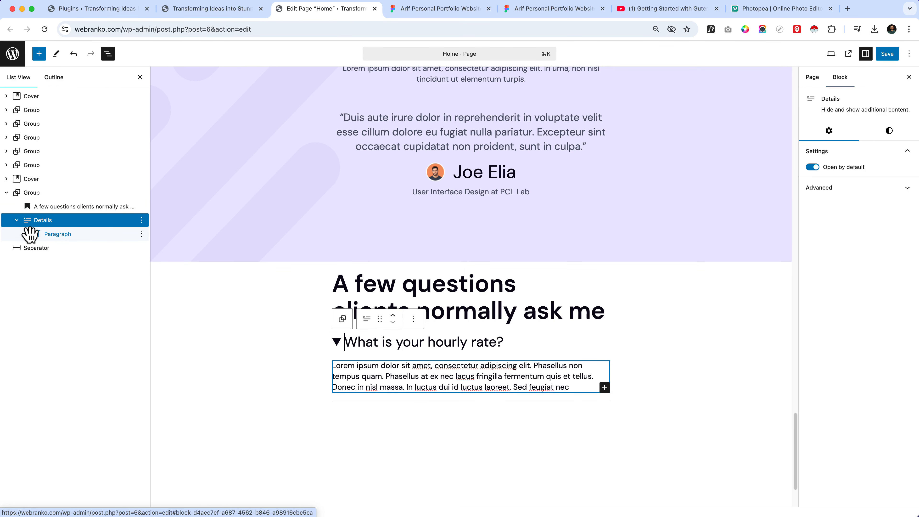
pyautogui.click(17, 220)
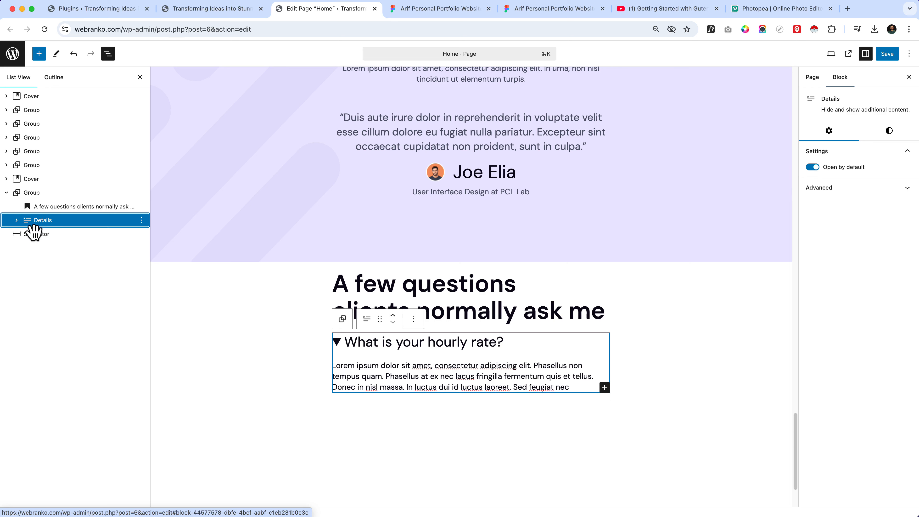
pyautogui.click(38, 195)
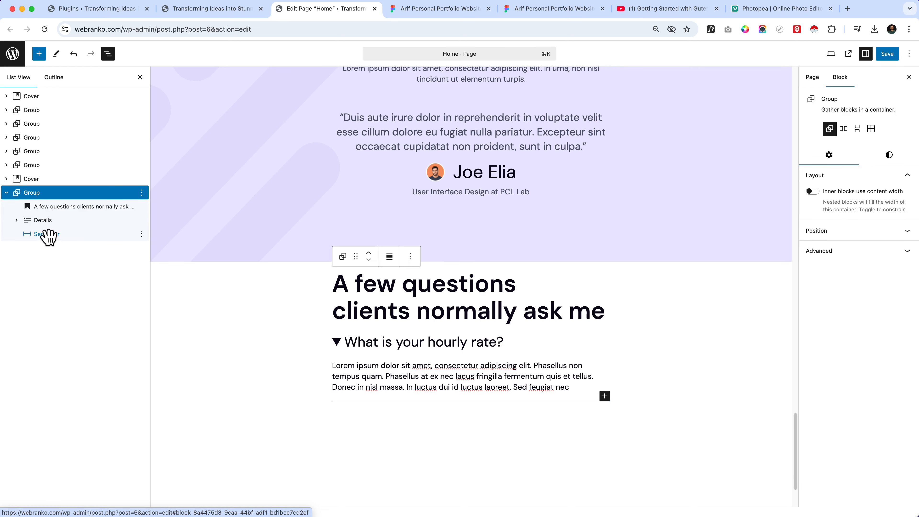
# - Wrap the Details block and its separator together in a Group, and duplicate that group
pyautogui.click(52, 225)
pyautogui.keyDown('shift'); pyautogui.click(55, 236); pyautogui.keyUp('shift')
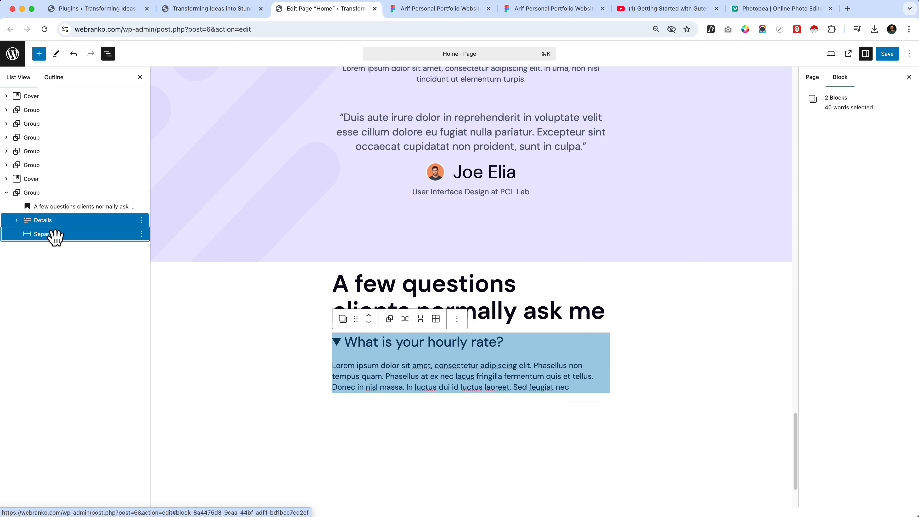
pyautogui.click(389, 320)
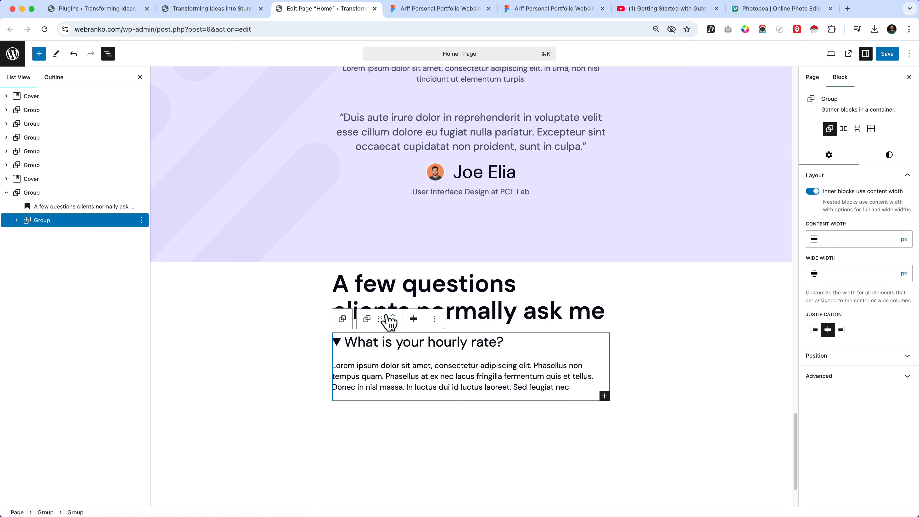
pyautogui.click(435, 319)
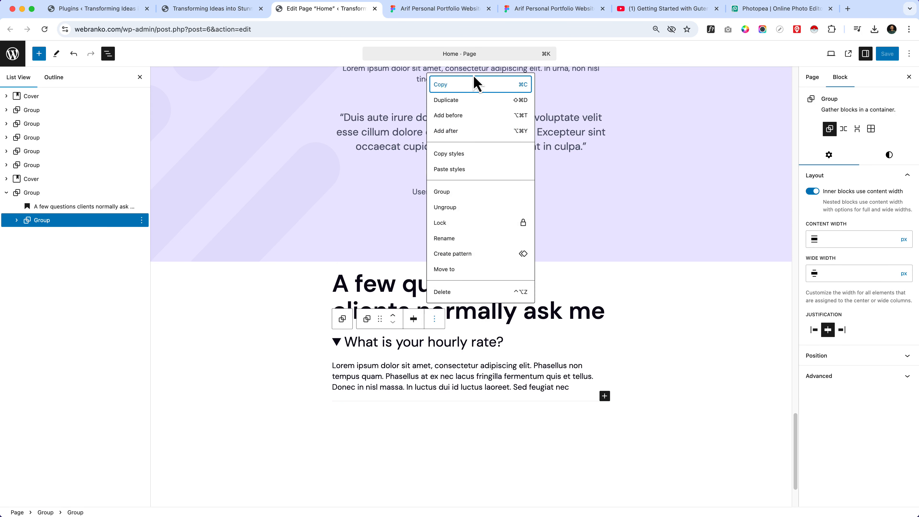
pyautogui.click(458, 102)
# - Turn off "Open by default" for the Details block in the duplicated group
pyautogui.click(529, 456)
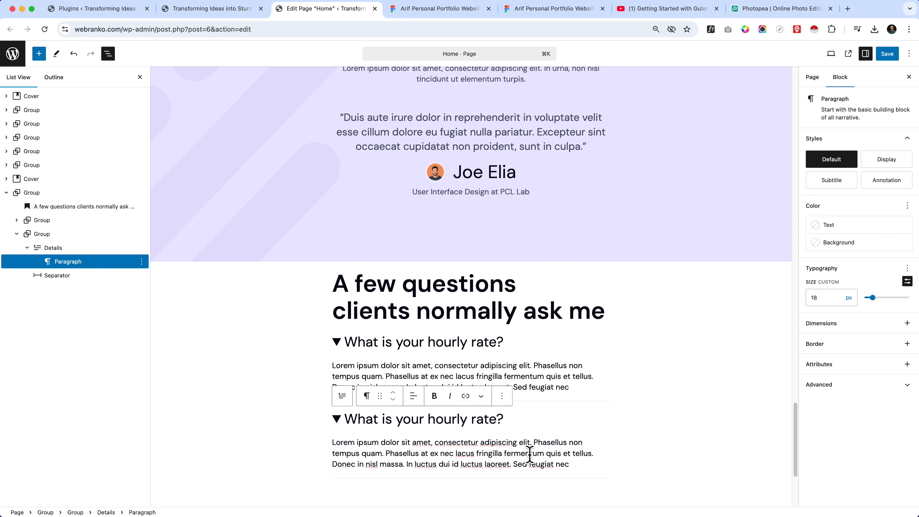
pyautogui.click(54, 249)
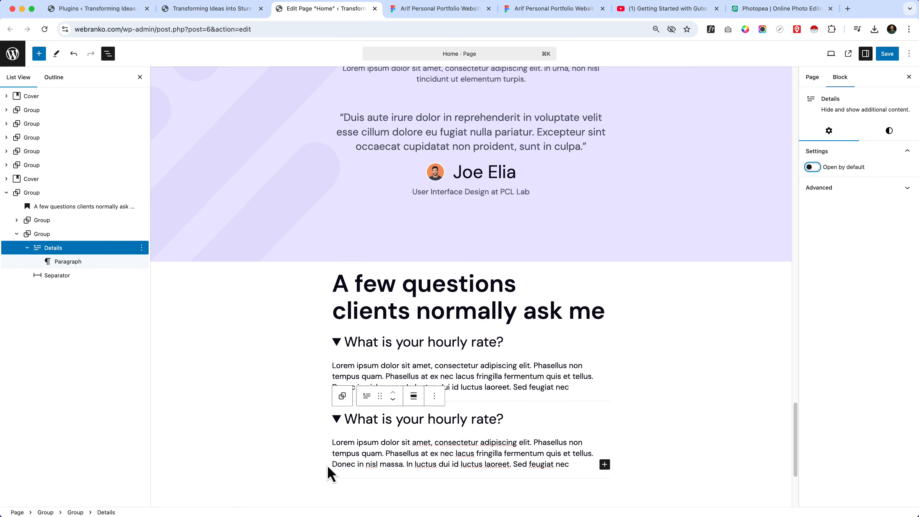
pyautogui.click(267, 453)
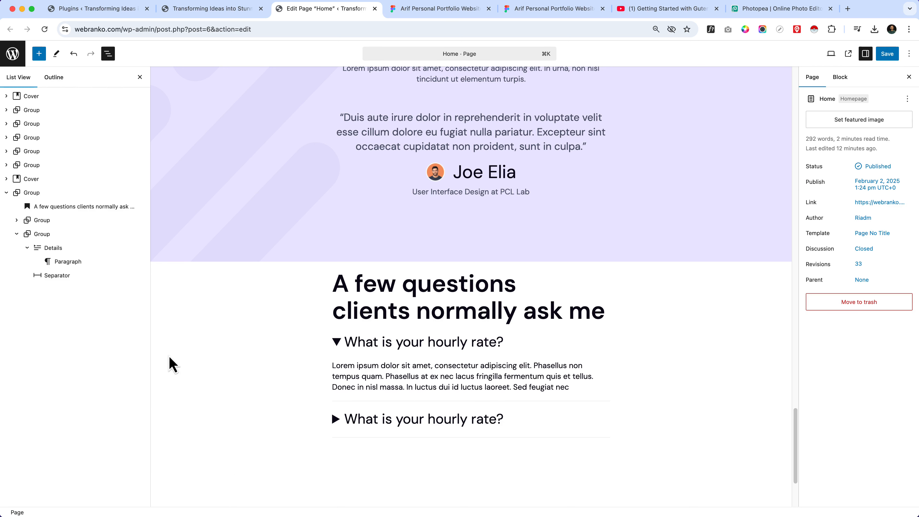
# - Duplicate the second question group, the one with the collapsed Details block, four times
pyautogui.click(50, 222)
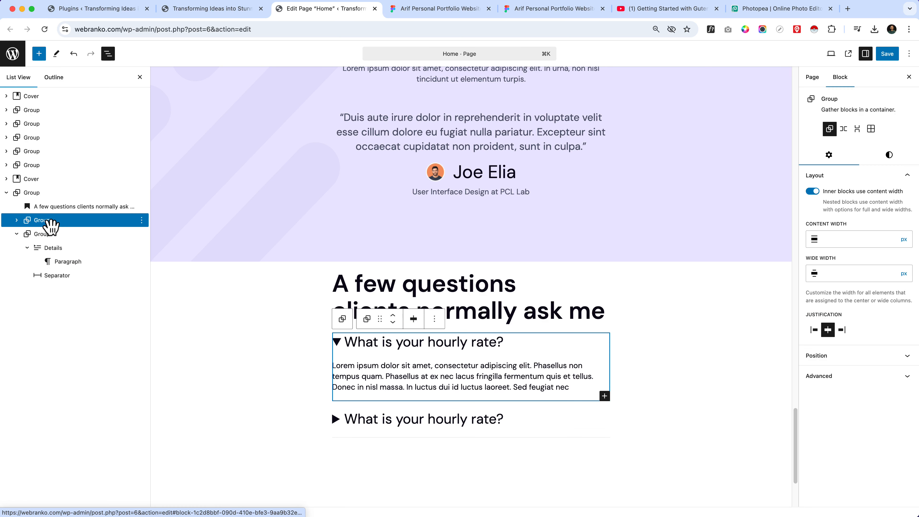
pyautogui.click(54, 234)
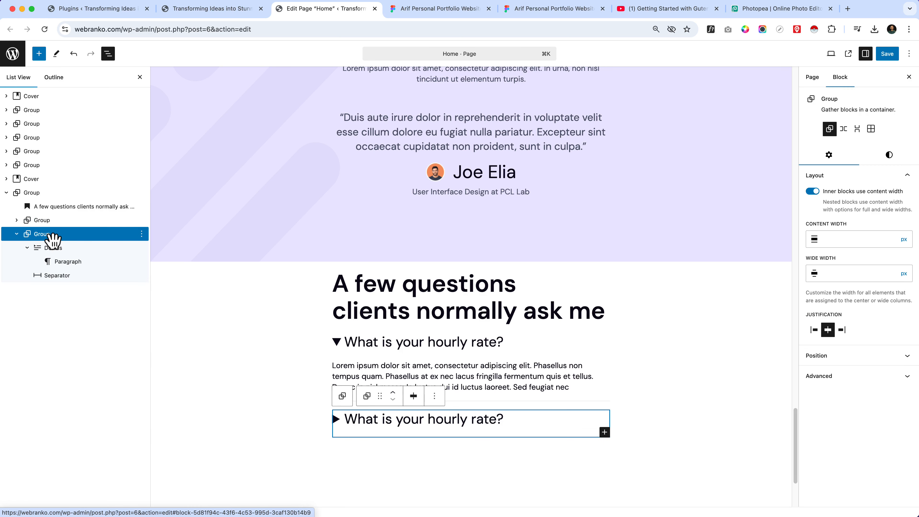
pyautogui.click(435, 396)
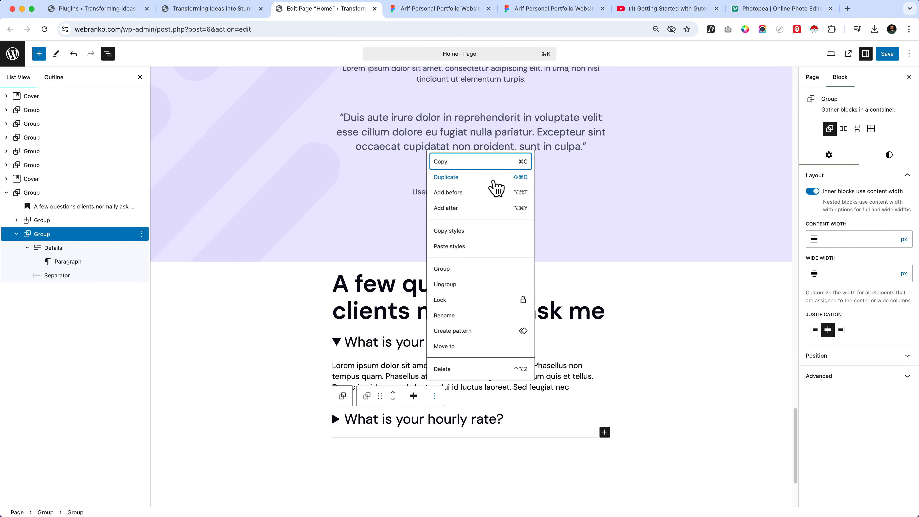
pyautogui.press('shift+super+d')
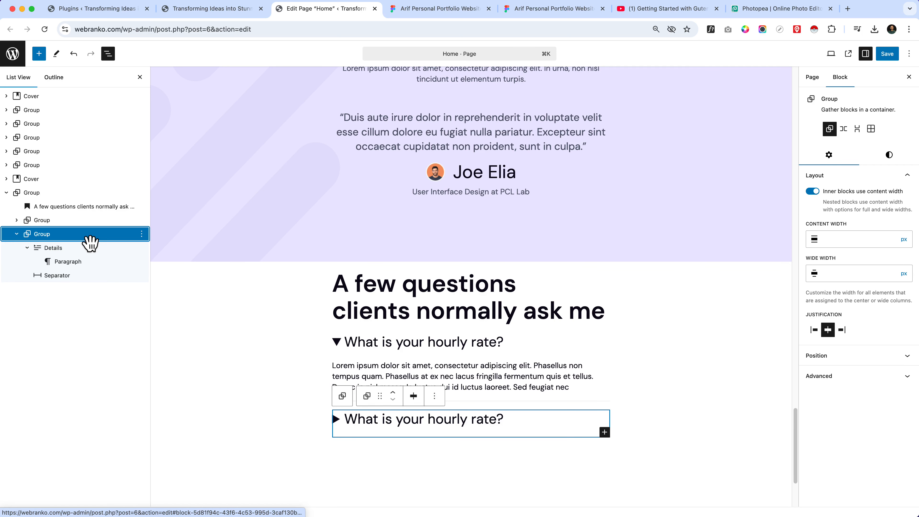
pyautogui.press('shift+super+d')
pyautogui.press('shift+super+d')
pyautogui.press('shift+super+d')
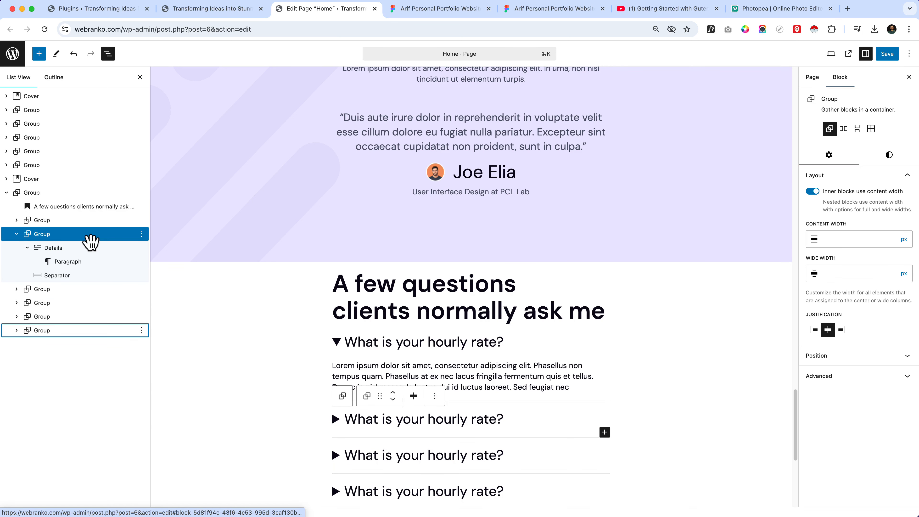
pyautogui.scroll(-3, 581, 308)
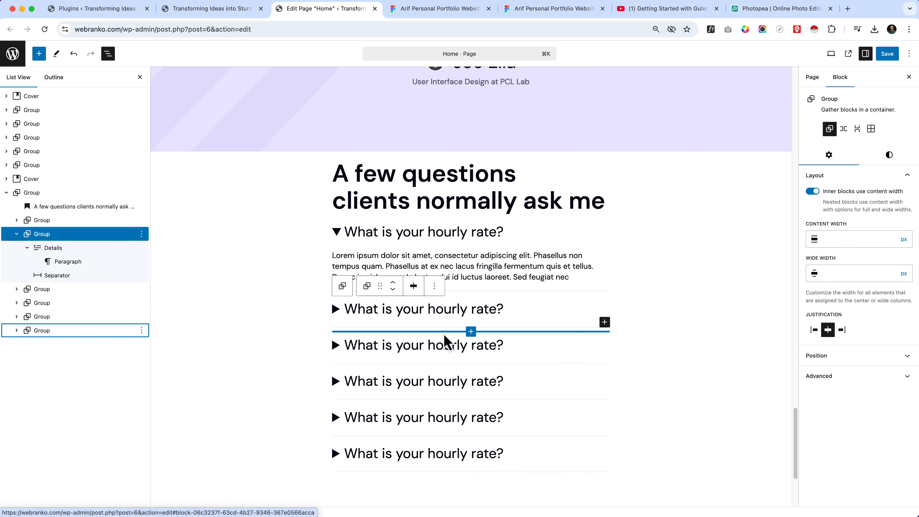
# - Replace the second question's summary with "What type of projects do you take on?", copied from the Figma design
pyautogui.click(481, 10)
pyautogui.click(373, 265)
pyautogui.doubleClick(370, 262)
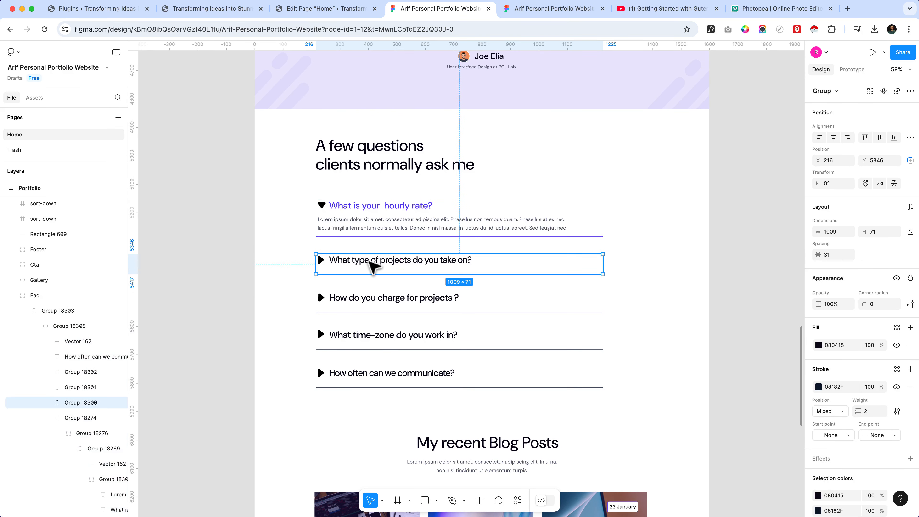
pyautogui.doubleClick(378, 260)
pyautogui.press('super+c')
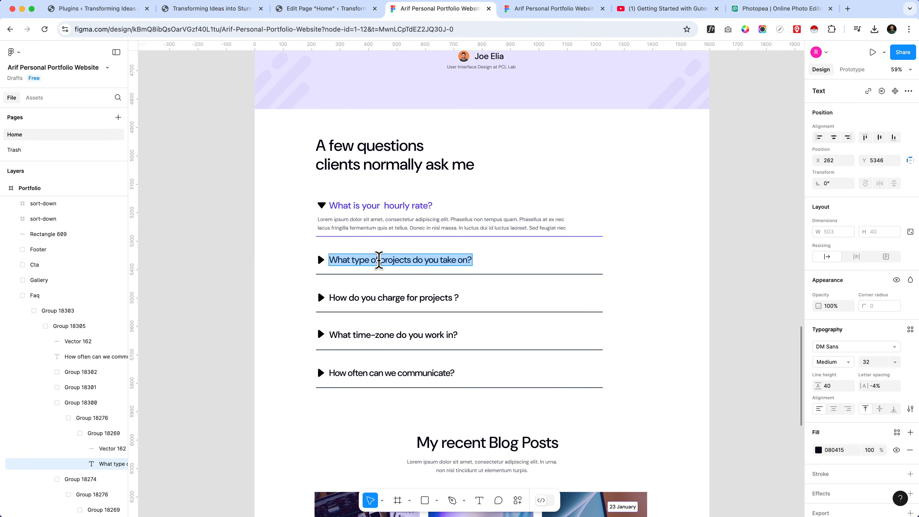
pyautogui.click(310, 11)
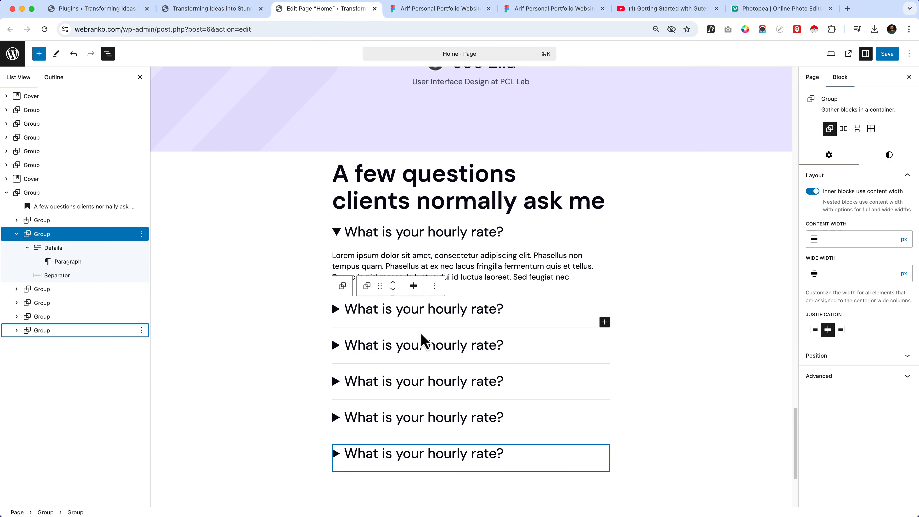
pyautogui.click(420, 308)
pyautogui.press('super+a')
pyautogui.press('super+v')
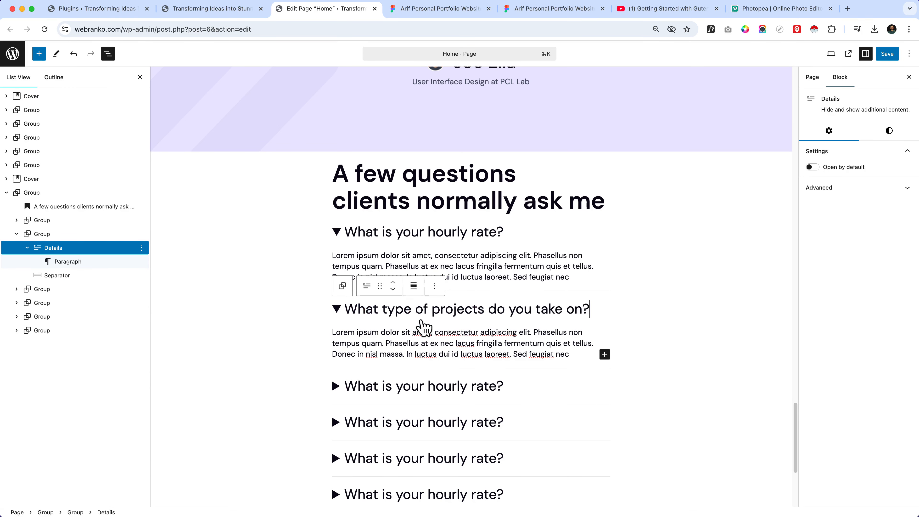
# - Replace the third question's summary with "How do you charge for projects ?", copied from the Figma design
pyautogui.click(432, 9)
pyautogui.doubleClick(395, 298)
pyautogui.press('super+c')
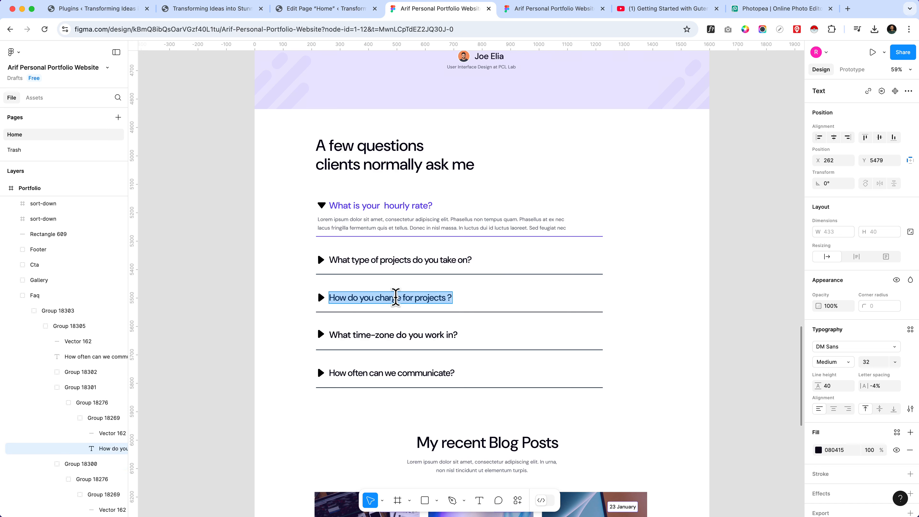
pyautogui.click(286, 14)
pyautogui.click(412, 391)
pyautogui.press('super+a')
pyautogui.press('super+v')
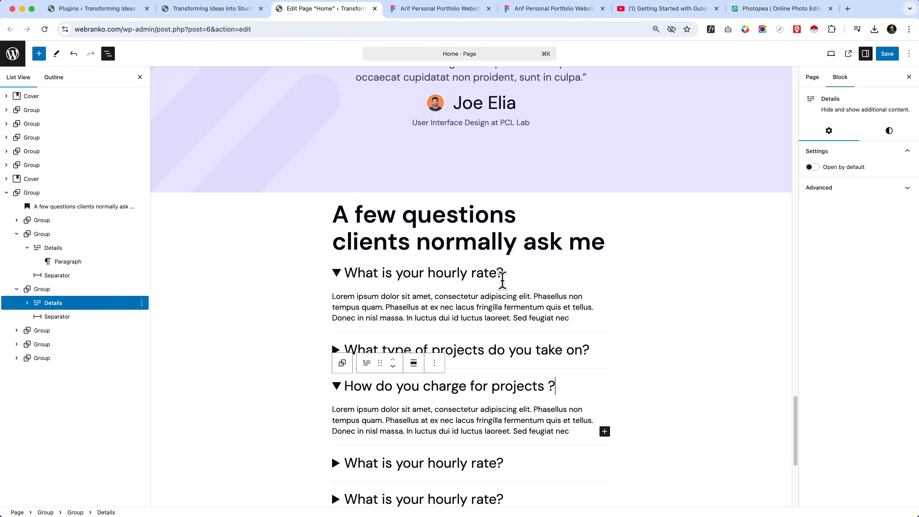
# - Replace the fourth question's summary with "What time-zone do you work in?", copied from the Figma design
pyautogui.click(457, 10)
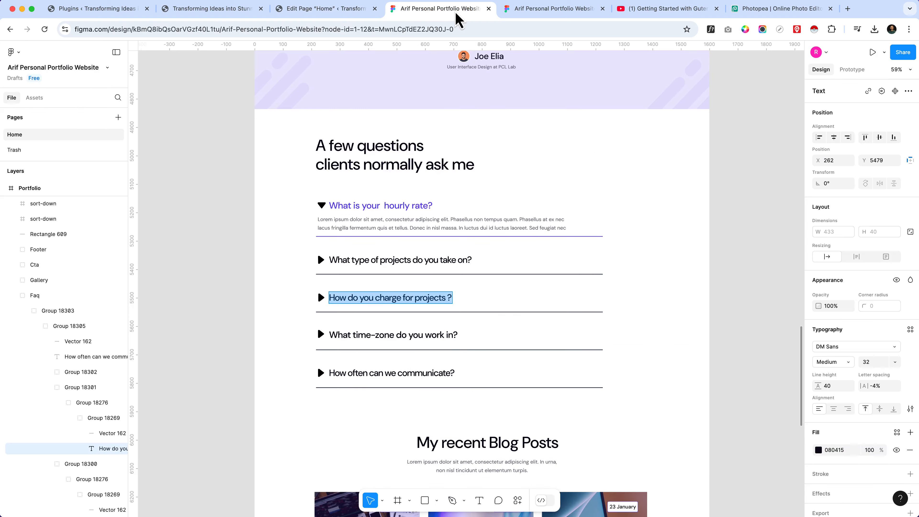
pyautogui.doubleClick(410, 336)
pyautogui.press('super+c')
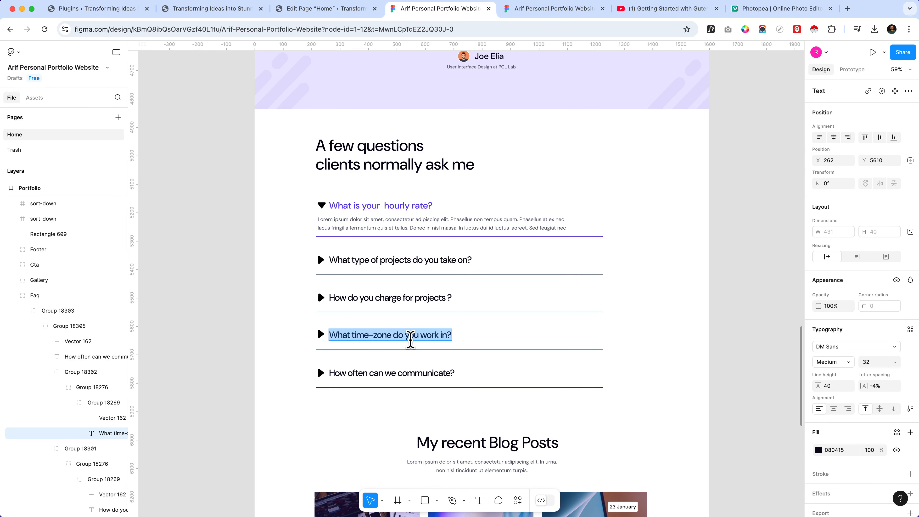
pyautogui.click(224, 9)
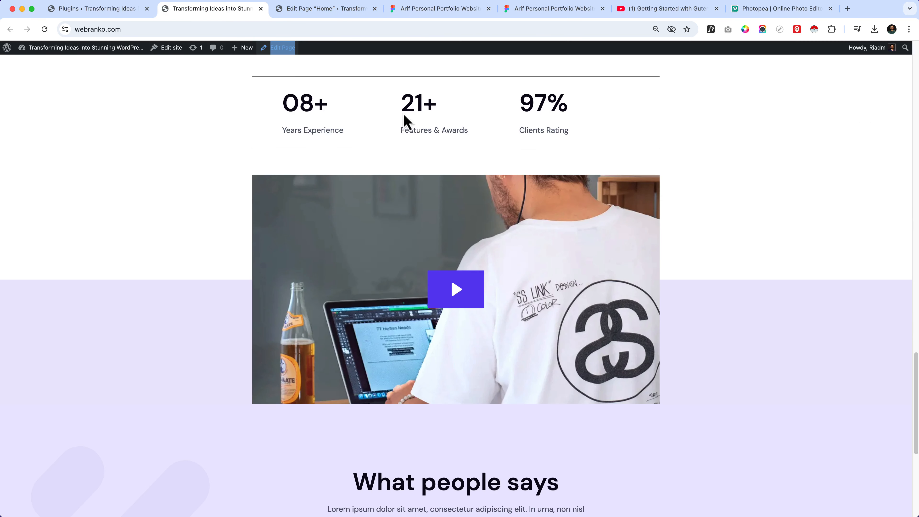
pyautogui.click(322, 10)
pyautogui.scroll(-3, 429, 378)
pyautogui.tripleClick(436, 409)
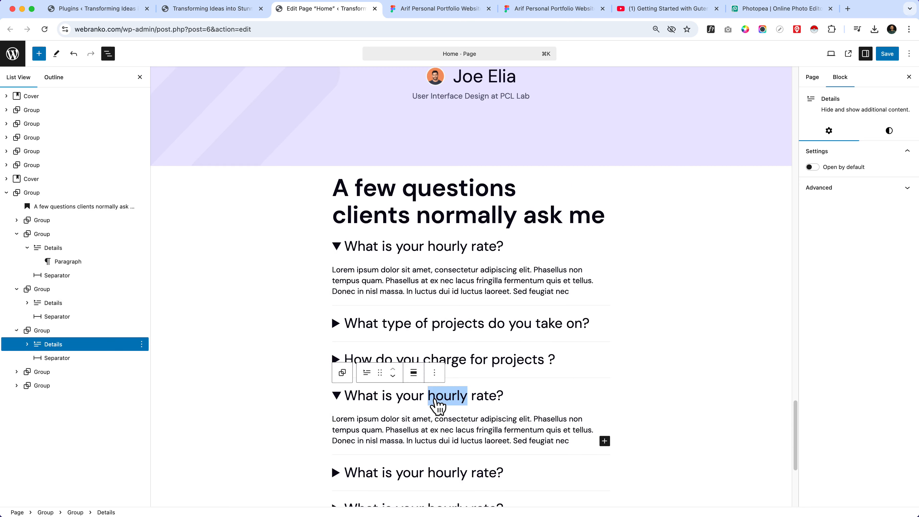
pyautogui.press('super+v')
# - Replace the fifth question's summary with "How often can we communicate?", copied from the Figma design
pyautogui.click(438, 10)
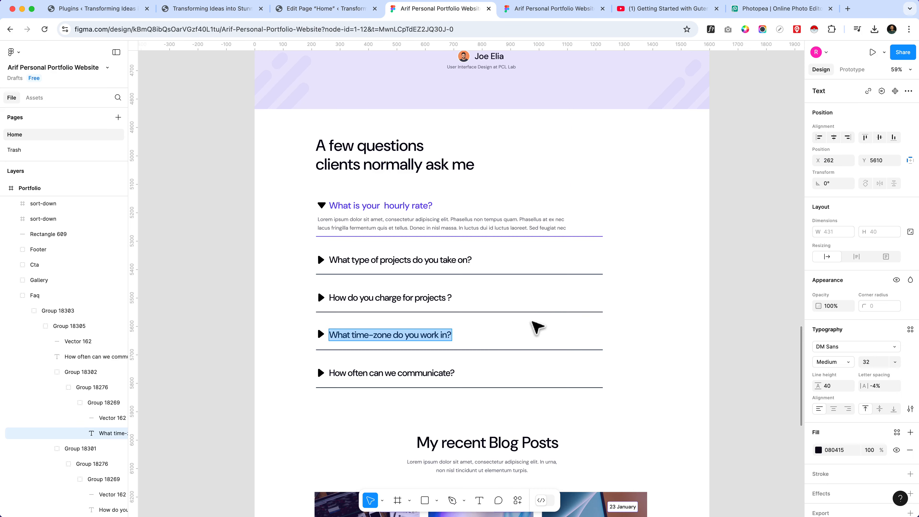
pyautogui.doubleClick(409, 373)
pyautogui.press('super+c')
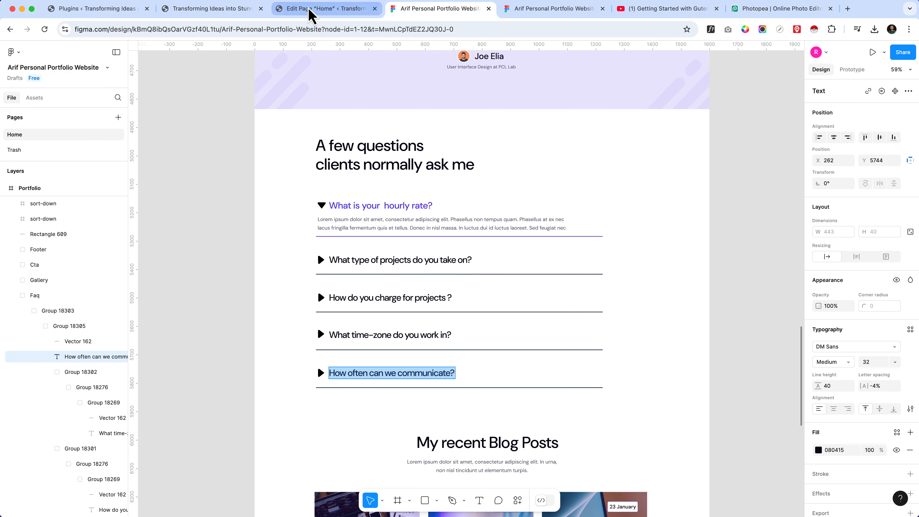
pyautogui.click(318, 9)
pyautogui.scroll(-3, 485, 362)
pyautogui.click(429, 348)
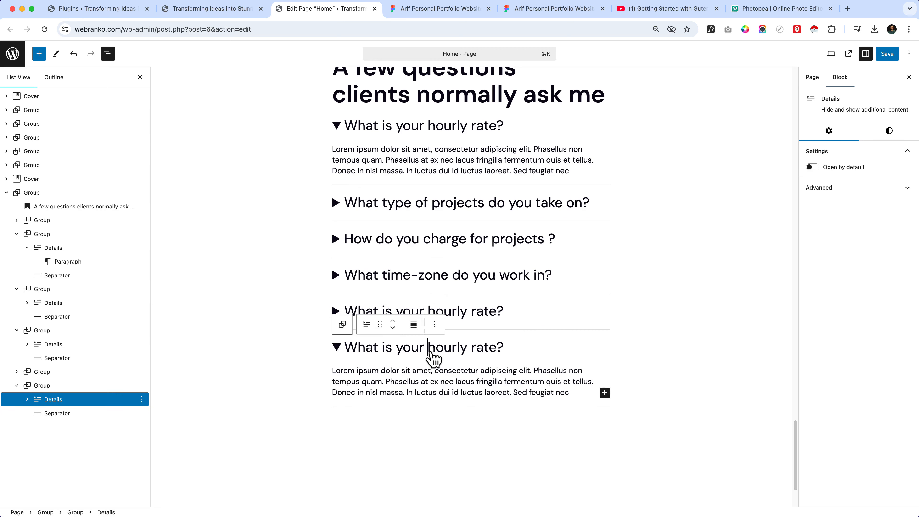
pyautogui.tripleClick(481, 311)
pyautogui.press('super+v')
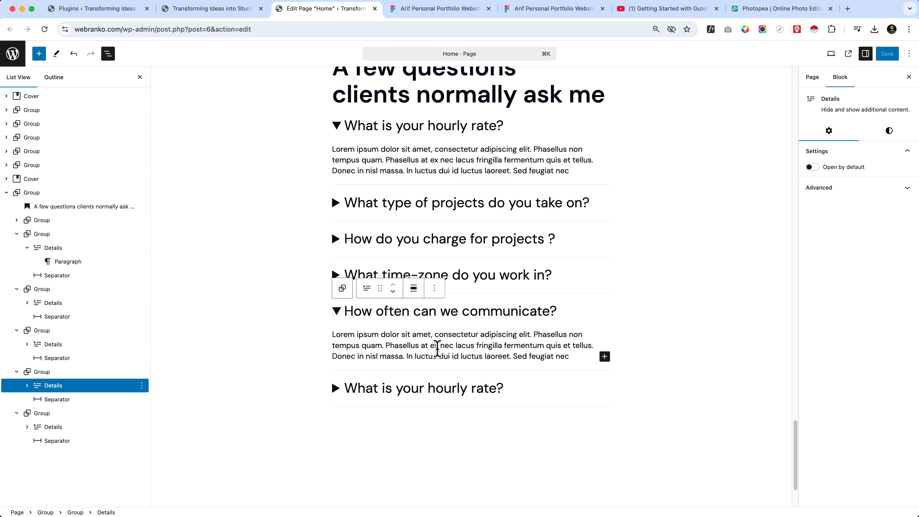
# - Delete the surplus sixth question group, and add an empty paragraph below the FAQ section's outer group
pyautogui.click(133, 416)
pyautogui.click(141, 414)
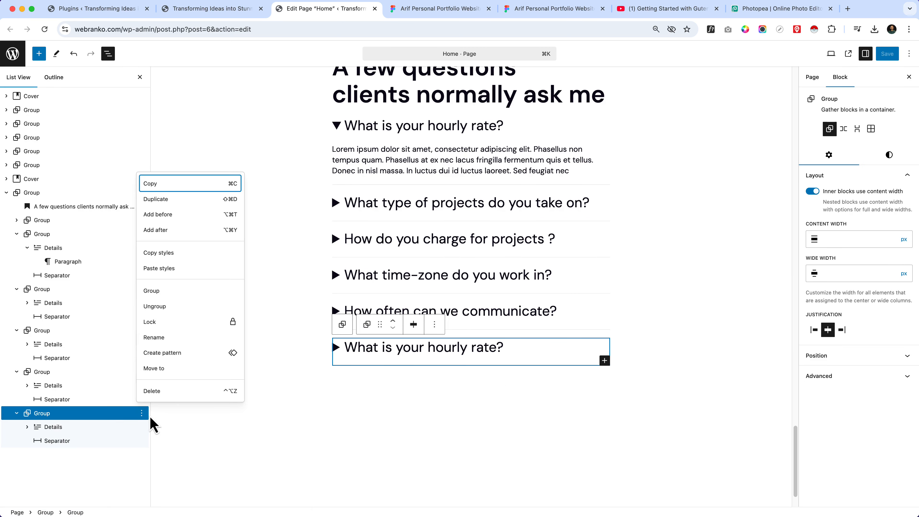
pyautogui.click(152, 391)
pyautogui.click(407, 423)
pyautogui.scroll(5, 468, 416)
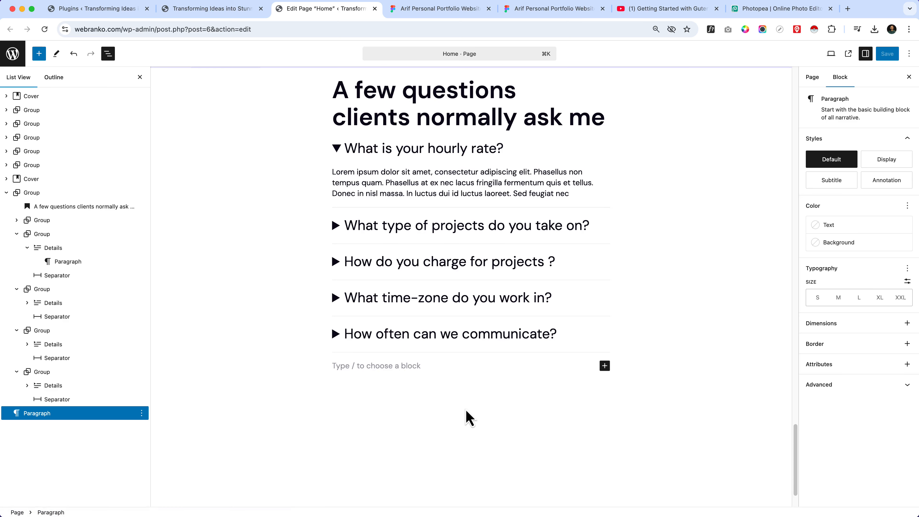
pyautogui.click(262, 214)
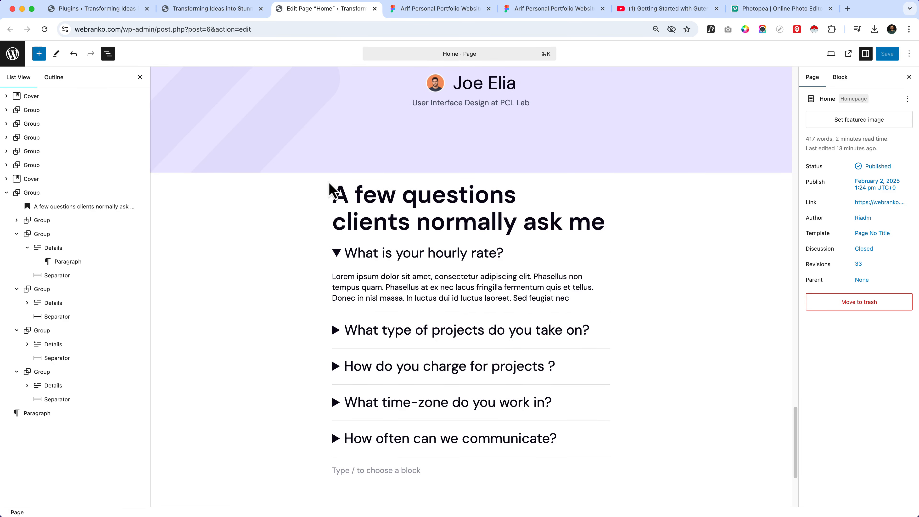
# - Set the top and bottom padding of the FAQ section's outer group to 130 px, and save the page
pyautogui.click(22, 192)
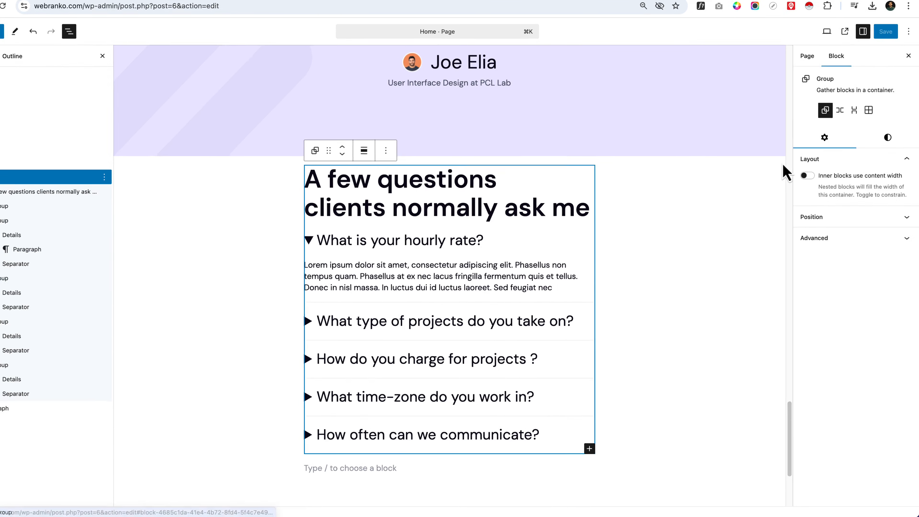
pyautogui.click(888, 137)
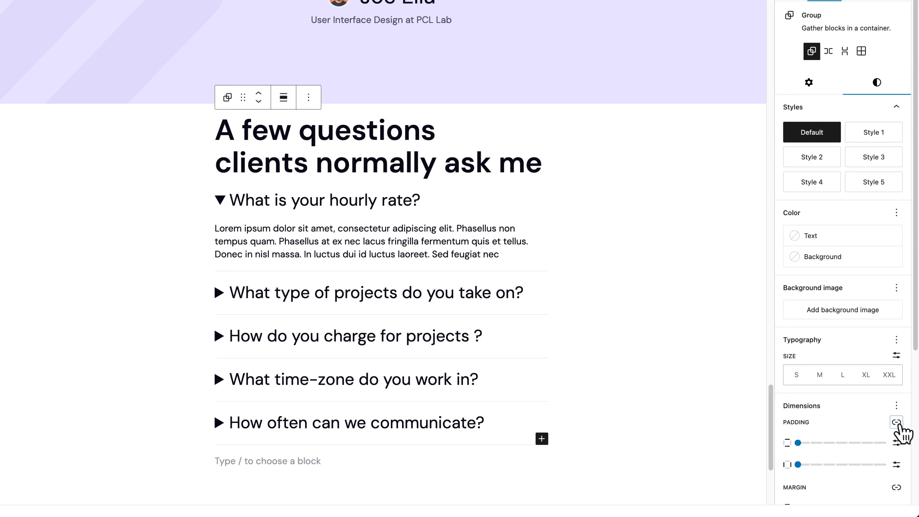
pyautogui.click(897, 443)
pyautogui.click(818, 444)
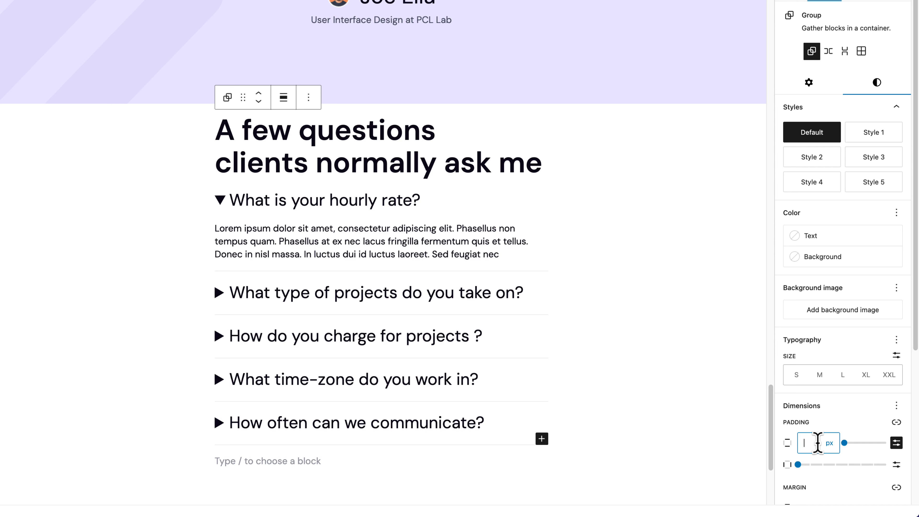
pyautogui.write('130')
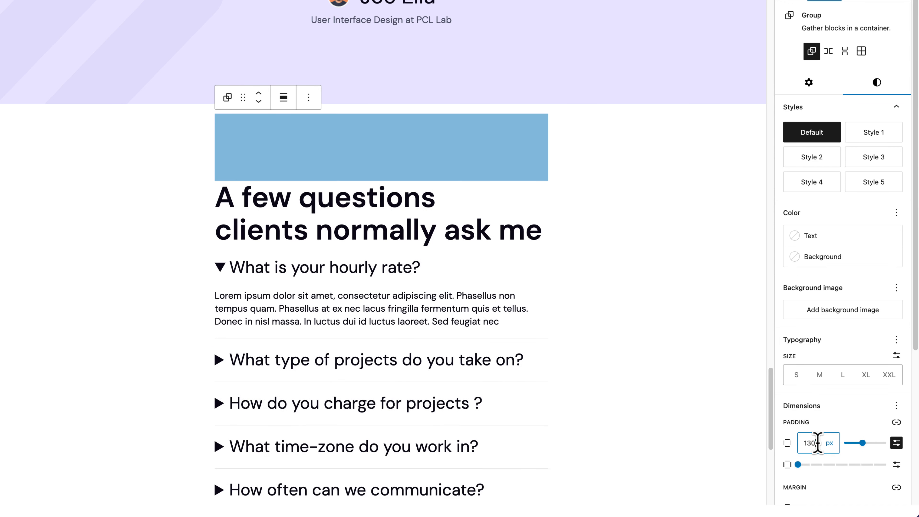
pyautogui.scroll(-4, 392, 391)
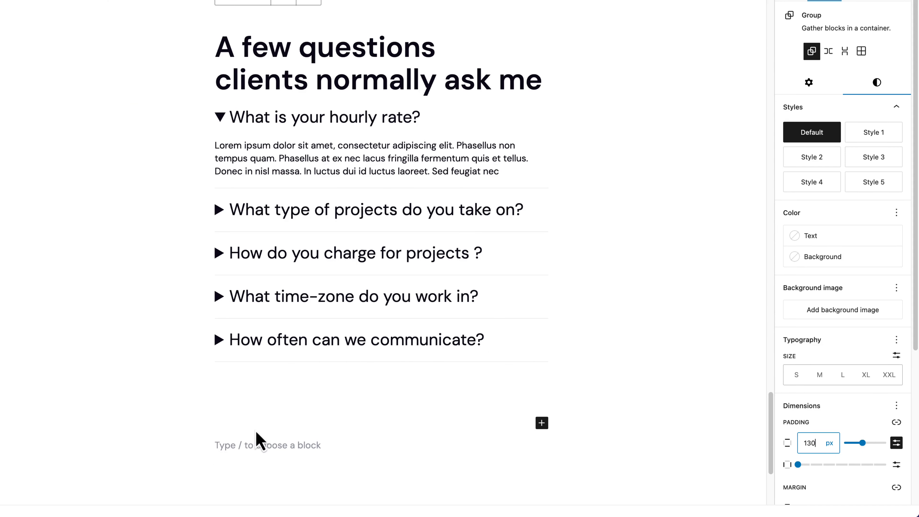
pyautogui.click(181, 386)
pyautogui.click(893, 58)
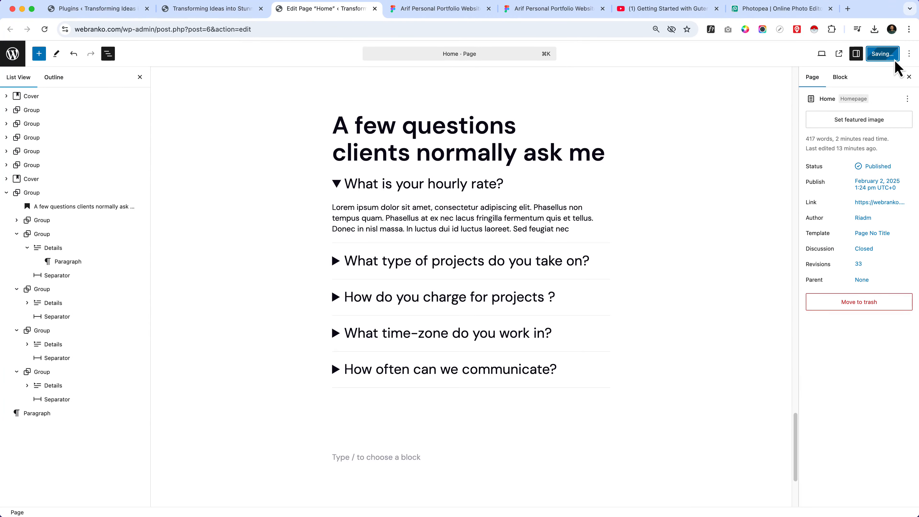
# - Reload the live home page and examine the FAQ section and the sections above it
pyautogui.click(440, 9)
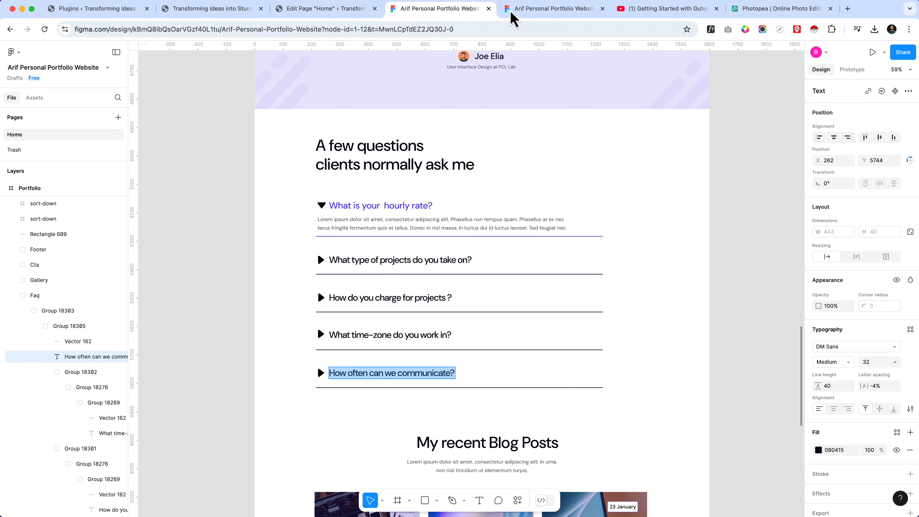
pyautogui.moveTo(266, 14); pyautogui.dragTo(351, 11)
pyautogui.click(350, 29)
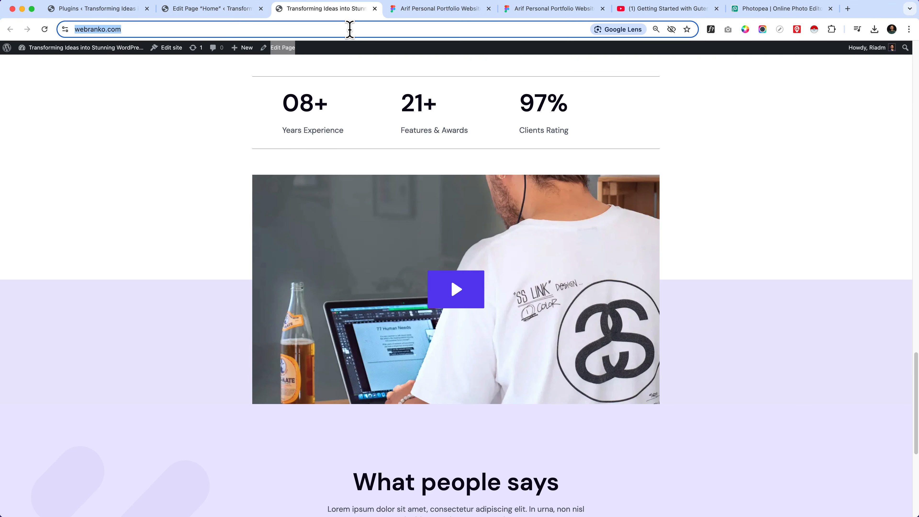
pyautogui.press('Return')
pyautogui.scroll(-20, 501, 409)
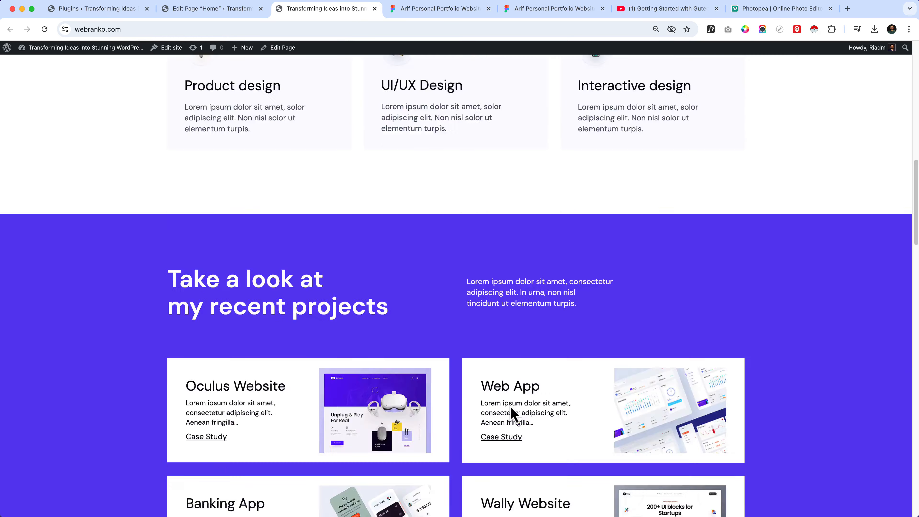
pyautogui.scroll(-20, 514, 415)
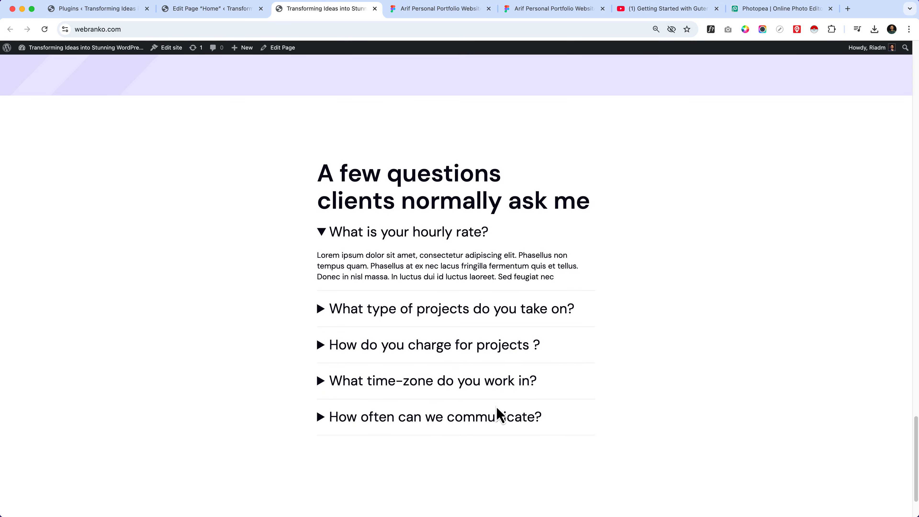
pyautogui.scroll(10, 503, 412)
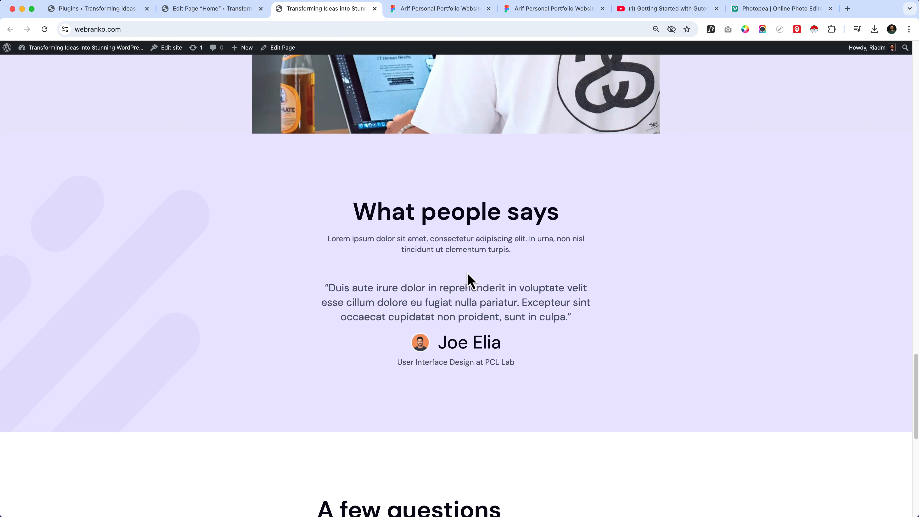
pyautogui.scroll(-7, 467, 280)
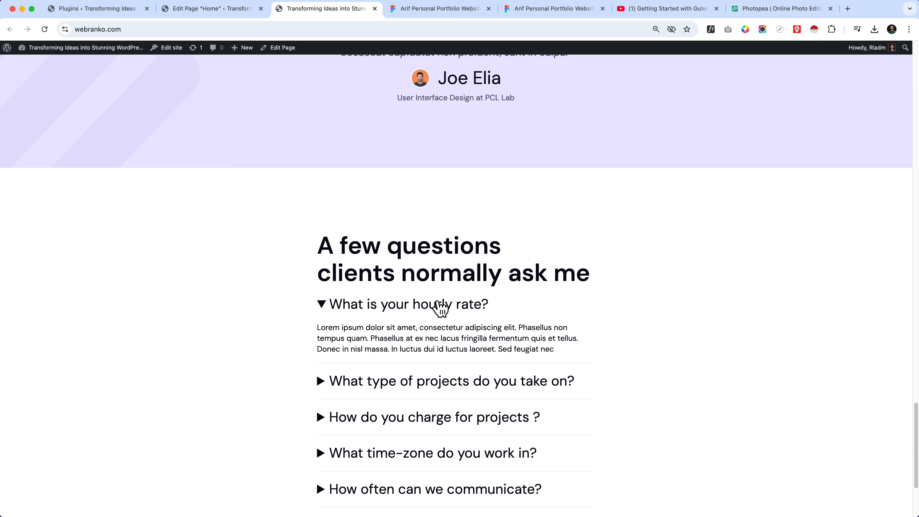
# - Test expanding and collapsing the FAQ questions on the live page, leaving all of them collapsed
pyautogui.scroll(-1, 428, 322)
pyautogui.click(383, 288)
pyautogui.doubleClick(380, 320)
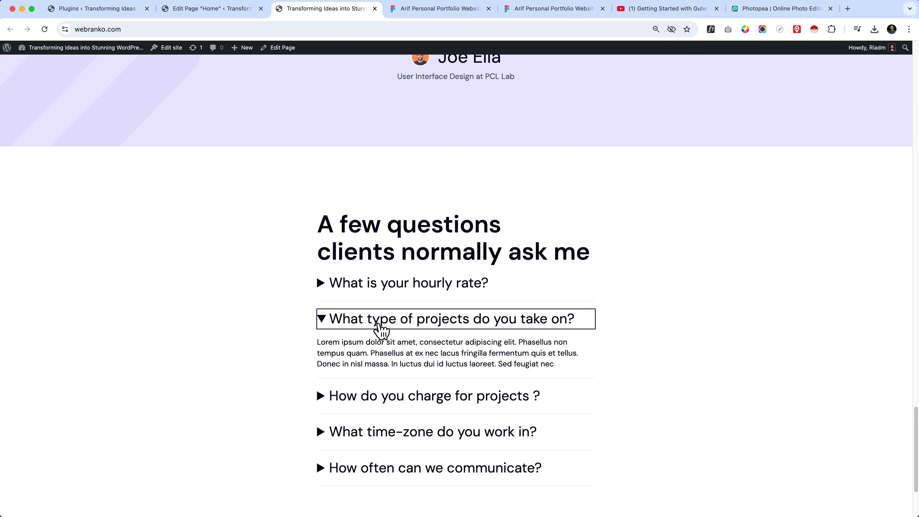
pyautogui.doubleClick(385, 353)
pyautogui.click(254, 330)
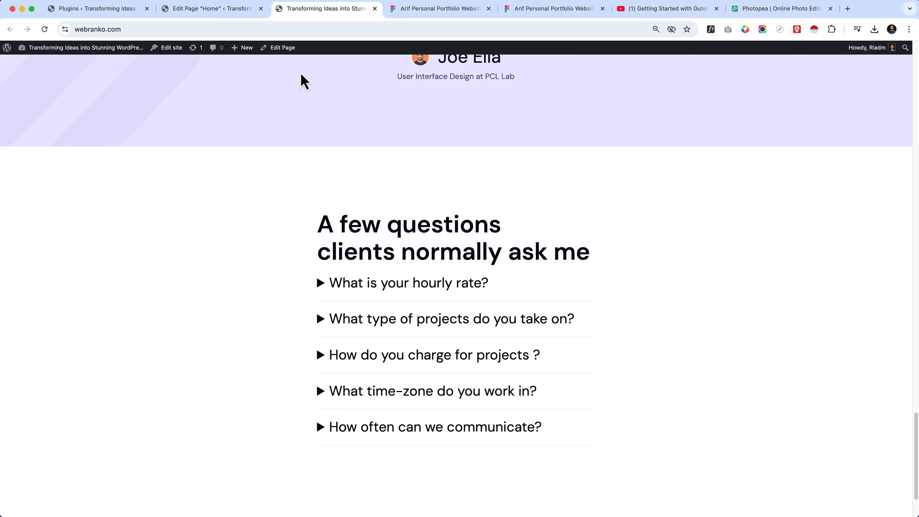
# - In the Home page editor, insert a 30 px high Spacer block directly after the FAQ heading, and save the page
pyautogui.click(232, 11)
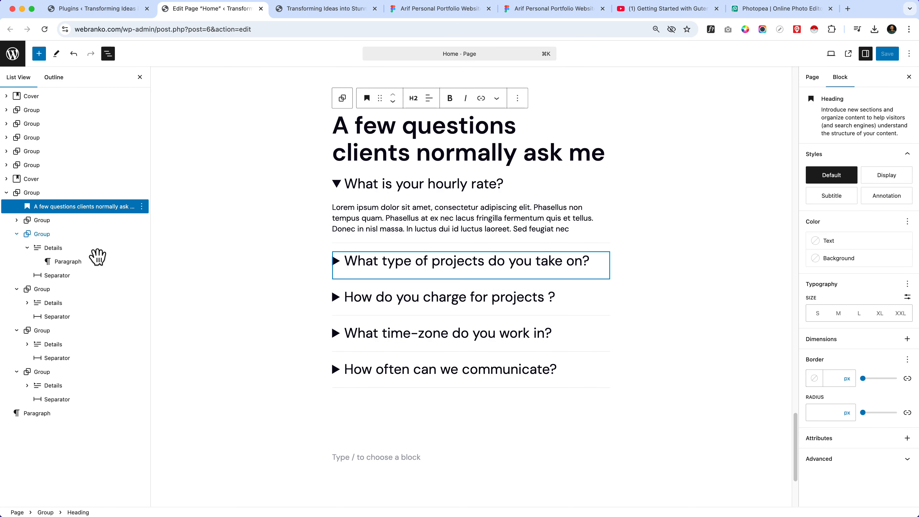
pyautogui.click(78, 220)
pyautogui.click(75, 206)
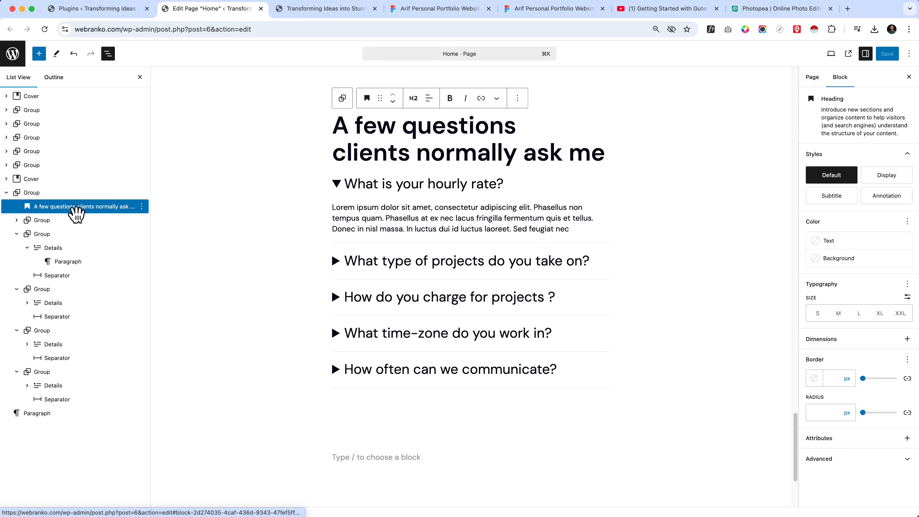
pyautogui.click(517, 98)
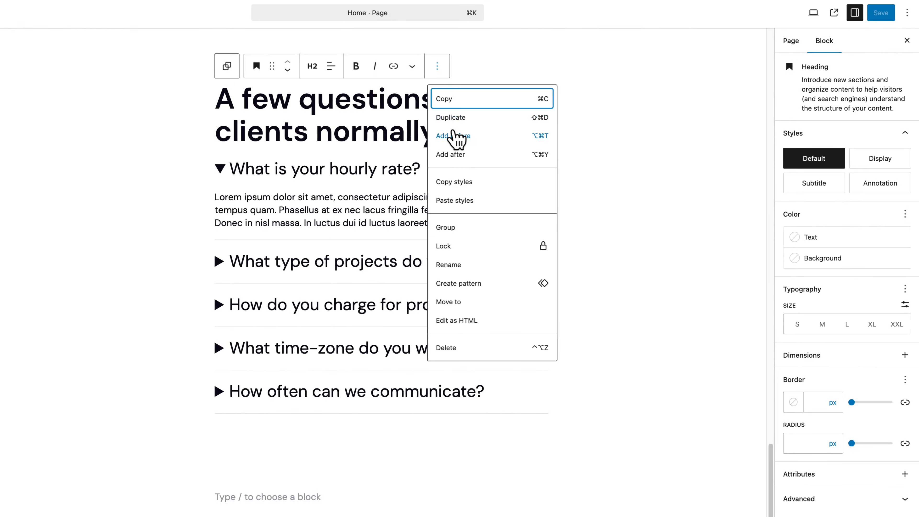
pyautogui.click(457, 154)
pyautogui.write('/sp')
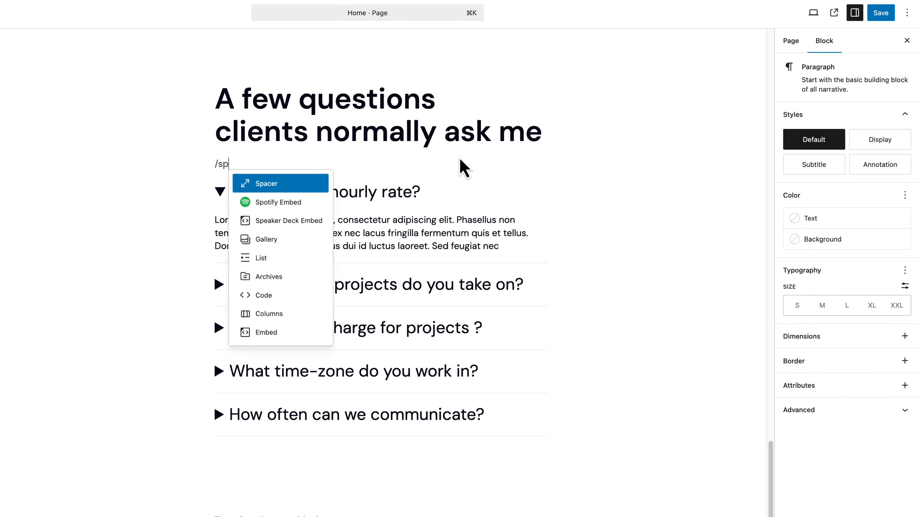
pyautogui.write('a')
pyautogui.press('Return')
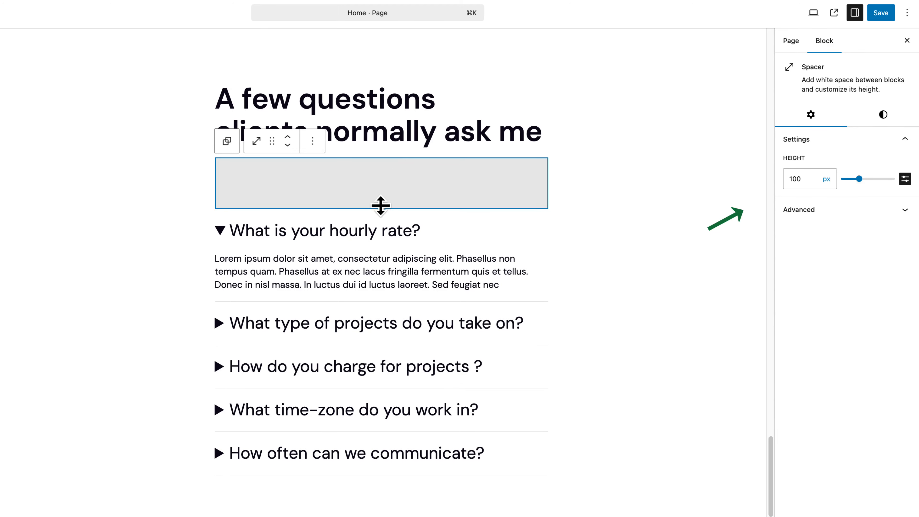
pyautogui.moveTo(380, 206); pyautogui.dragTo(390, 169)
pyautogui.click(890, 13)
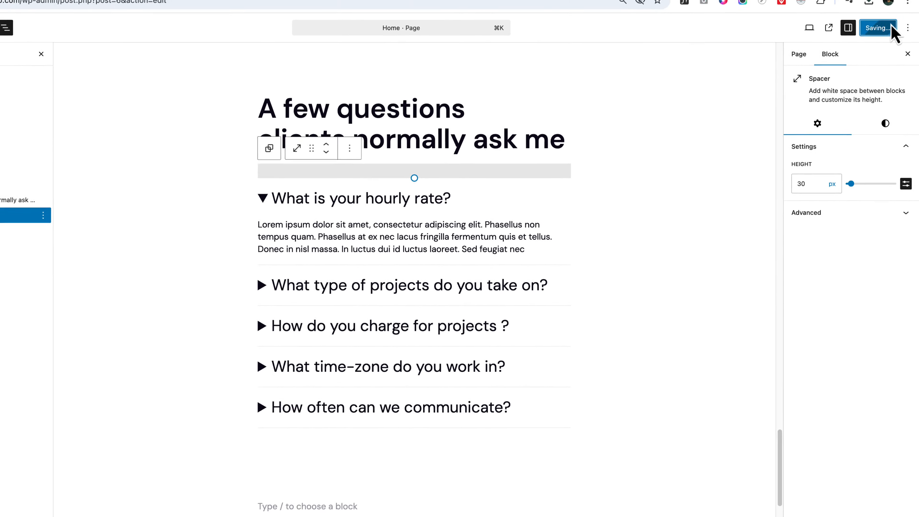
# - Reload the live home page and check the spacing between the FAQ heading and the first question
pyautogui.click(327, 10)
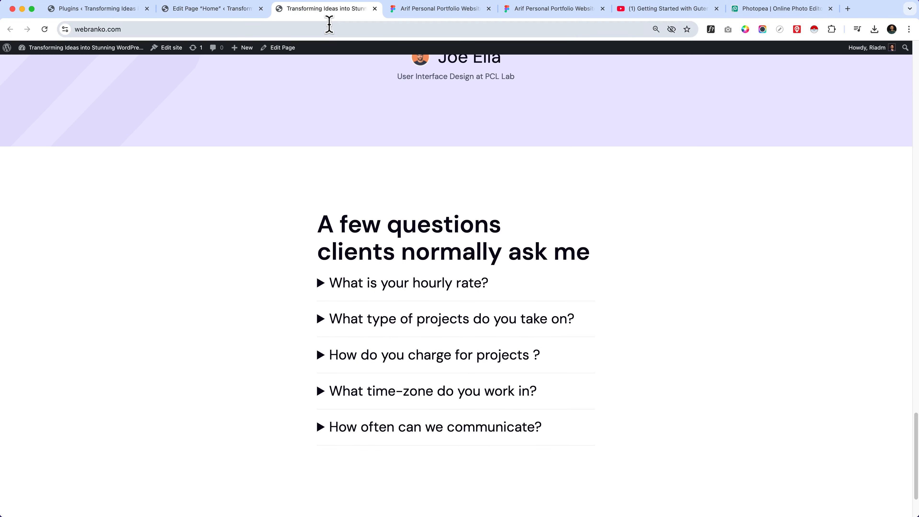
pyautogui.click(329, 24)
pyautogui.press('Return')
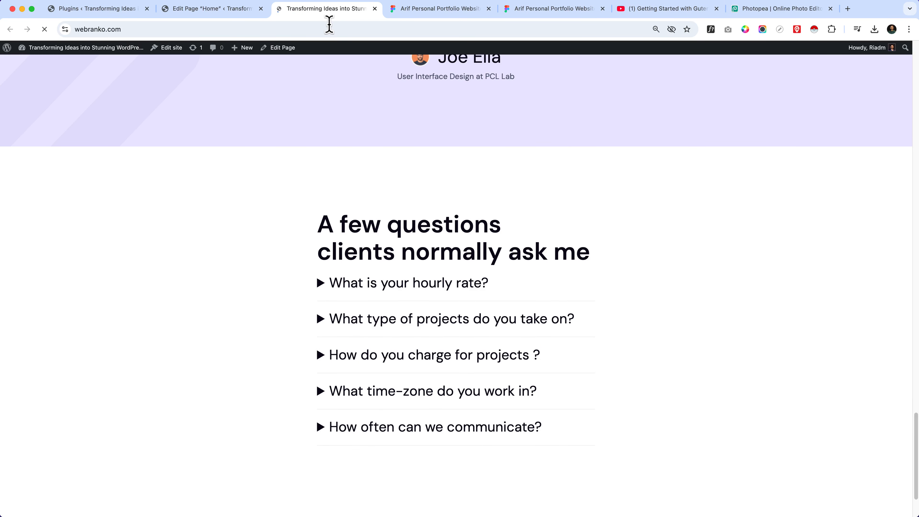
pyautogui.scroll(-20, 411, 341)
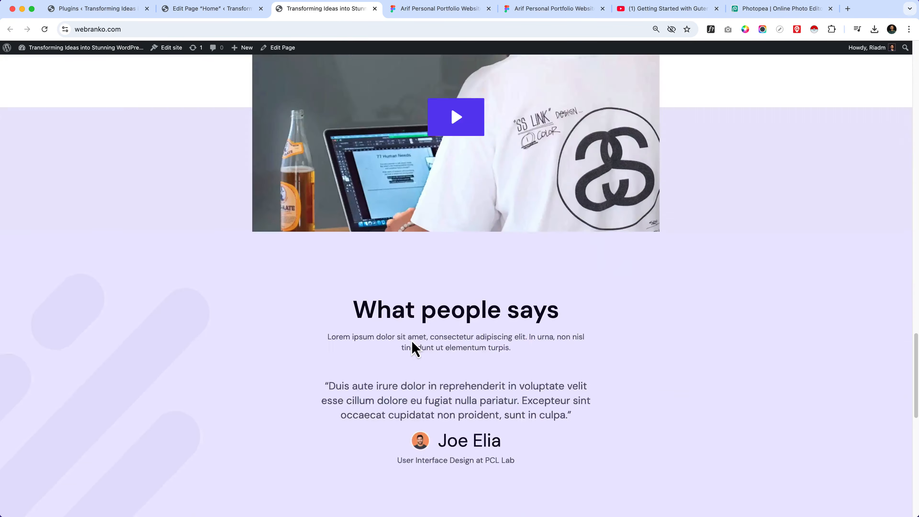
pyautogui.scroll(3, 413, 362)
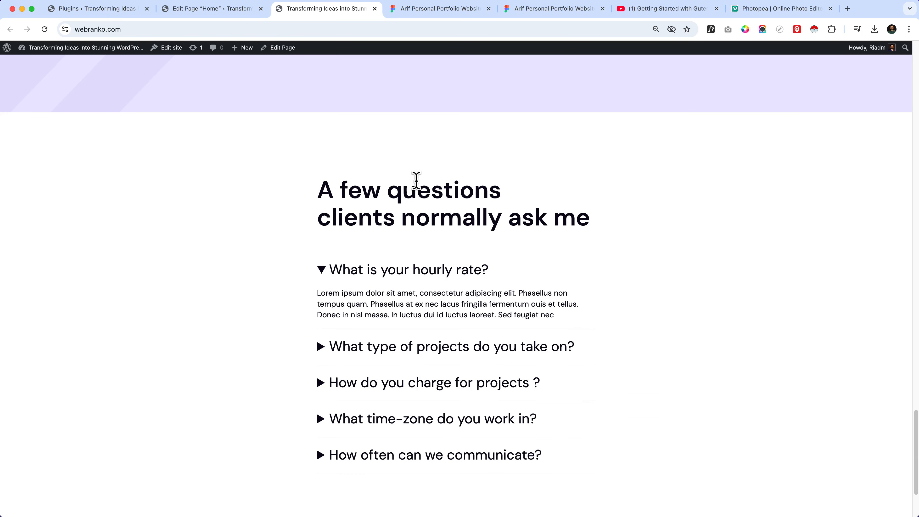
pyautogui.scroll(3, 331, 209)
pyautogui.scroll(11, 452, 301)
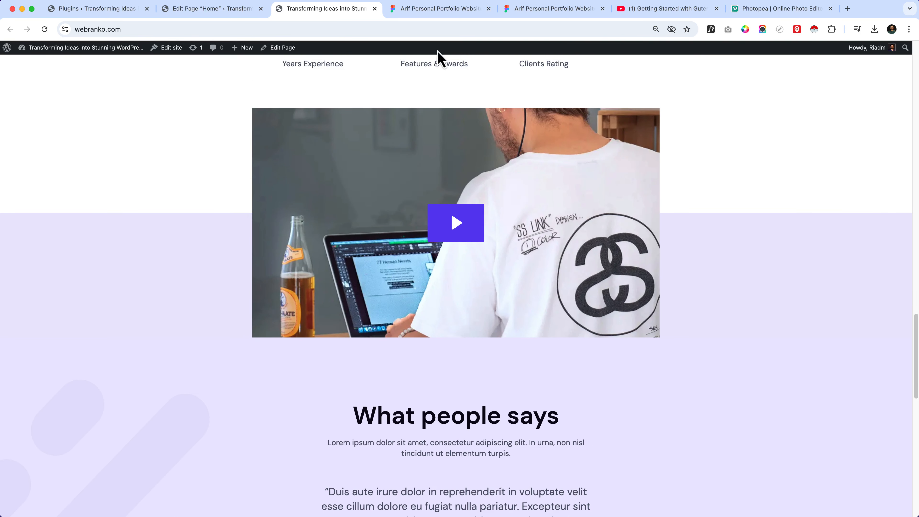
pyautogui.scroll(-15, 421, 225)
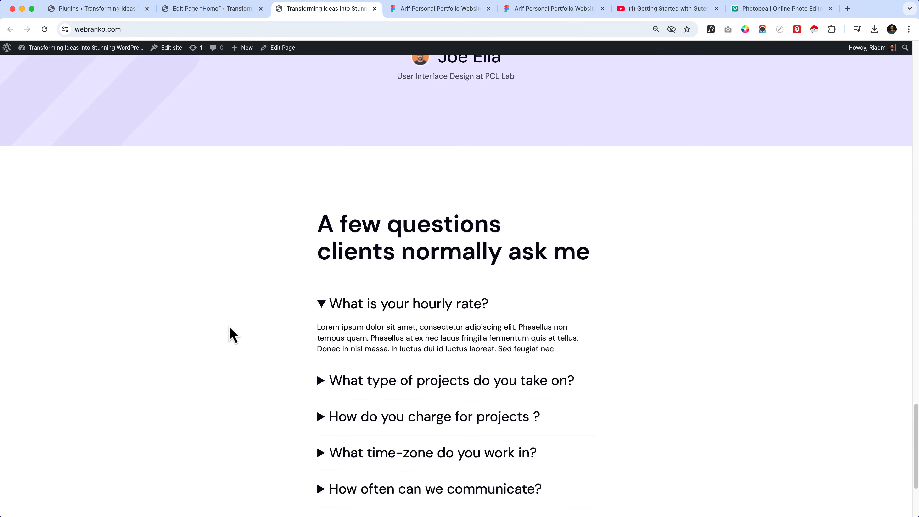
pyautogui.scroll(20, 304, 250)
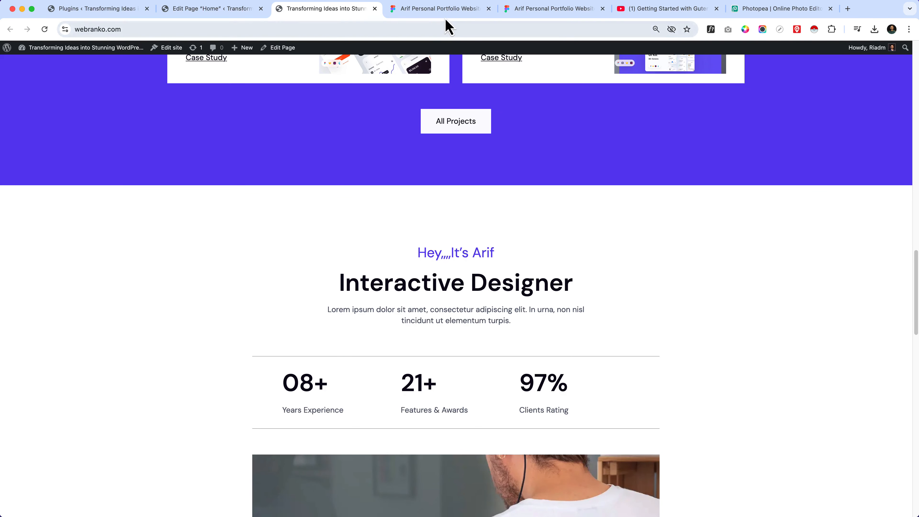
# - In the Figma design, inspect the width of the divider line above the statistics in the About me section
pyautogui.click(444, 8)
pyautogui.scroll(7, 355, 387)
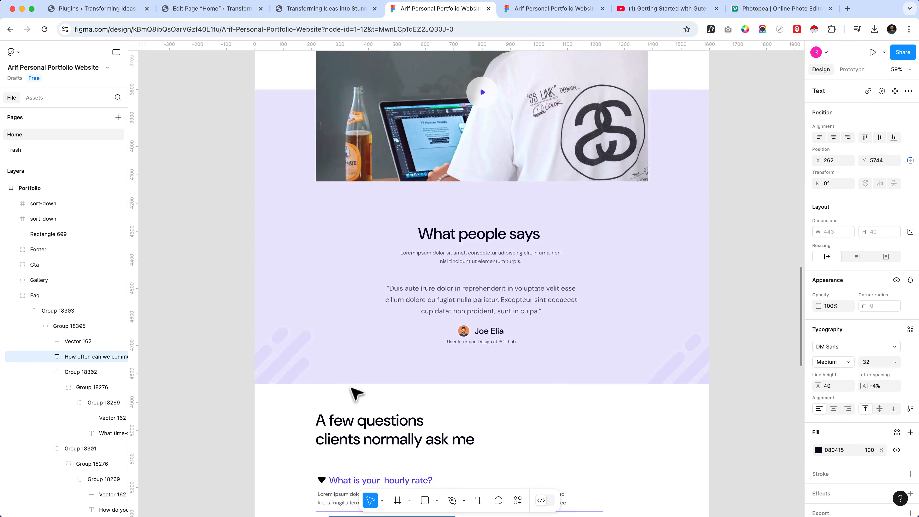
pyautogui.scroll(5, 352, 388)
pyautogui.click(354, 346)
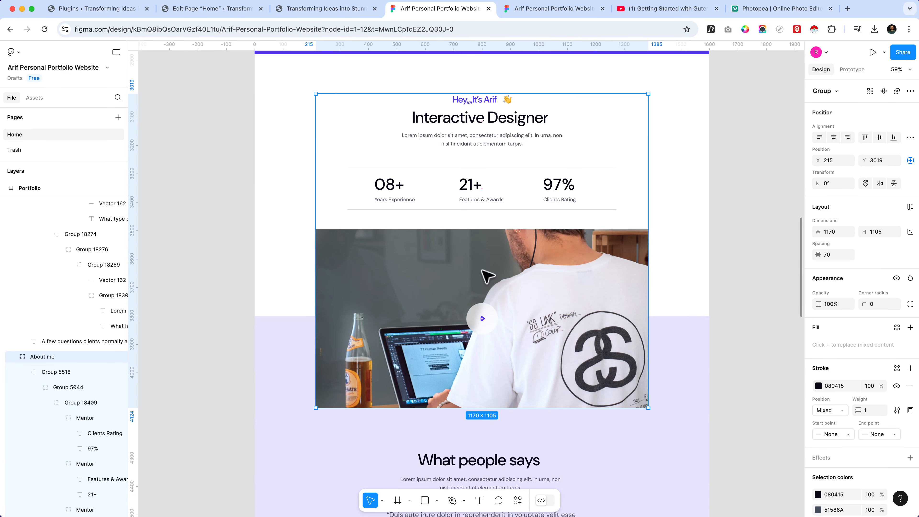
pyautogui.press('Escape')
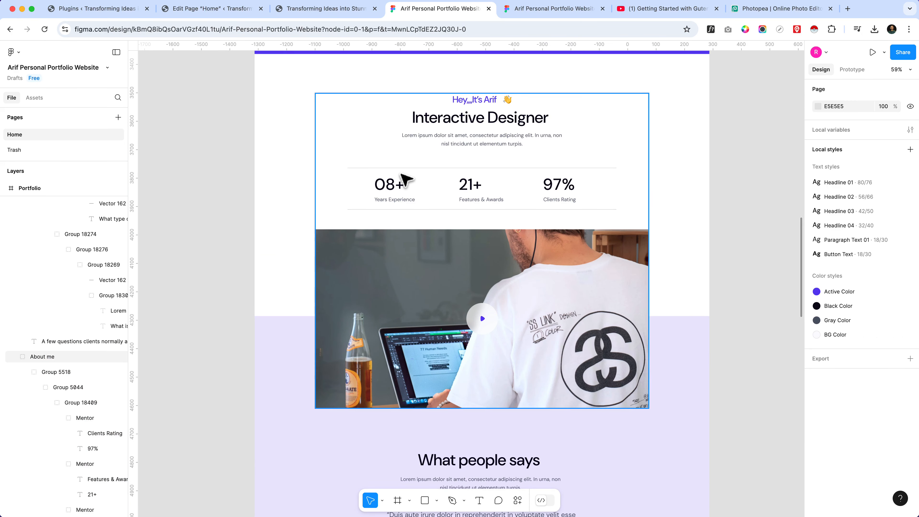
pyautogui.doubleClick(384, 205)
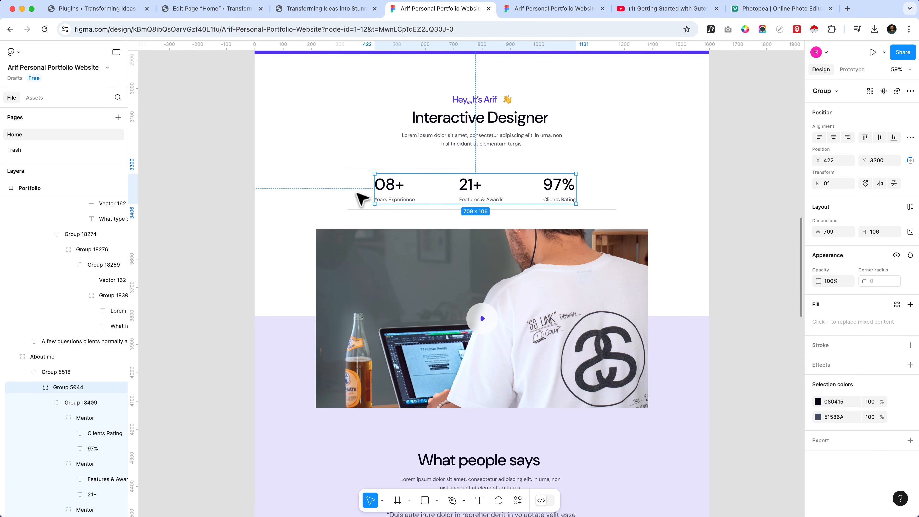
pyautogui.click(363, 181)
pyautogui.click(360, 169)
pyautogui.click(360, 169)
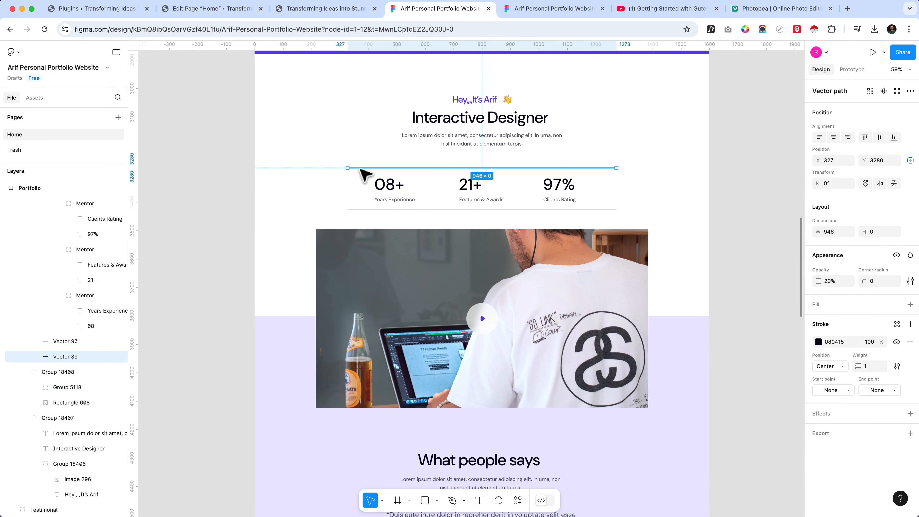
# - Back in the Home page editor, set the FAQ section's outer group to Wide width alignment
pyautogui.click(216, 12)
pyautogui.click(58, 195)
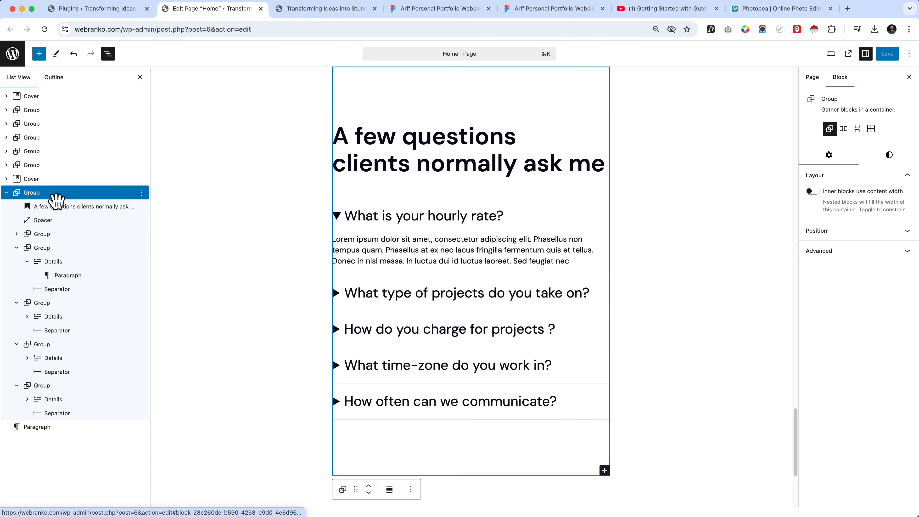
pyautogui.scroll(5, 520, 328)
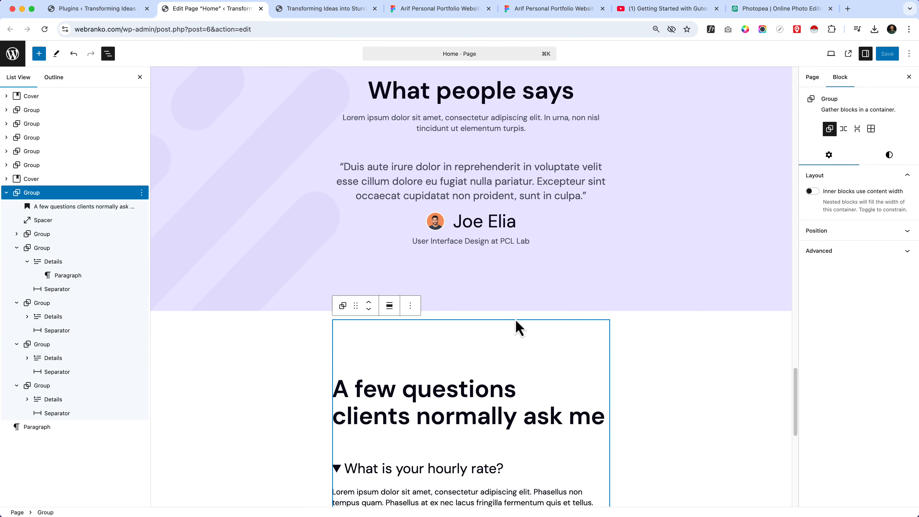
pyautogui.click(390, 306)
pyautogui.click(410, 365)
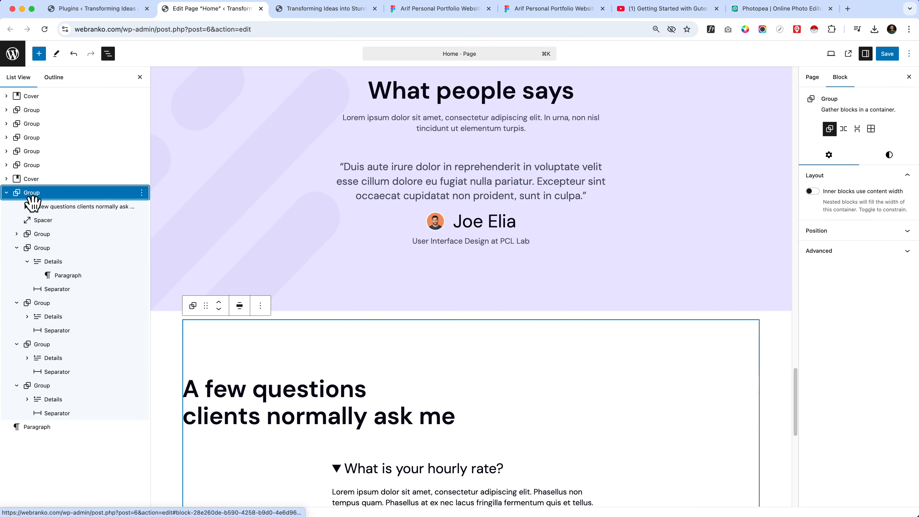
pyautogui.click(239, 308)
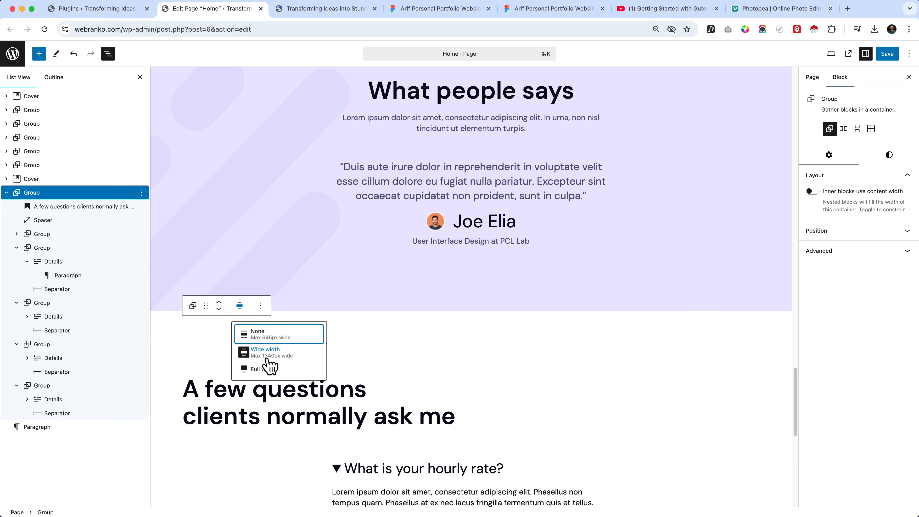
# - Make the outer FAQ group's inner blocks use content width, and set the content width to 946 px, matching the Figma divider line
pyautogui.click(813, 192)
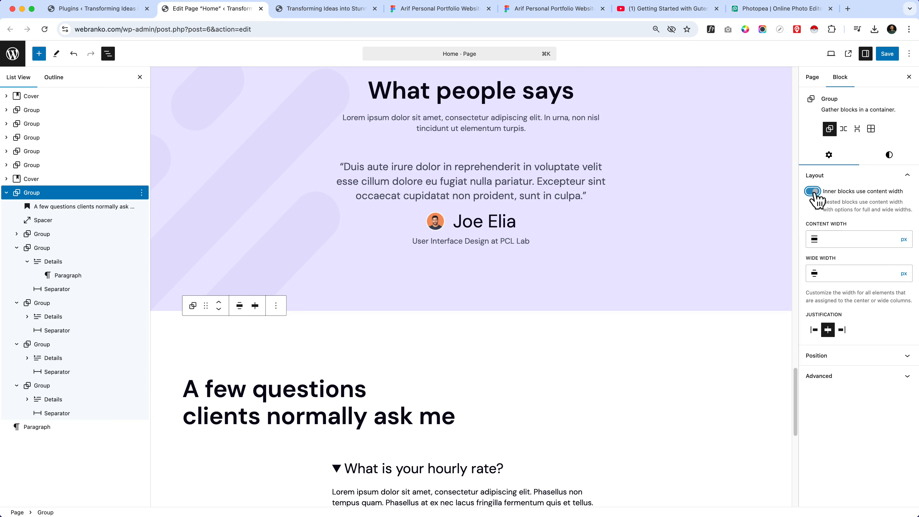
pyautogui.click(854, 240)
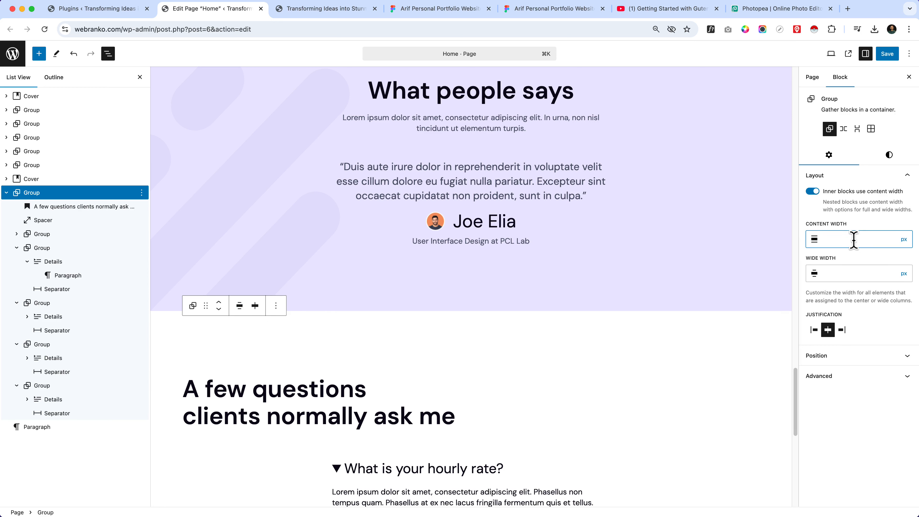
pyautogui.write('9')
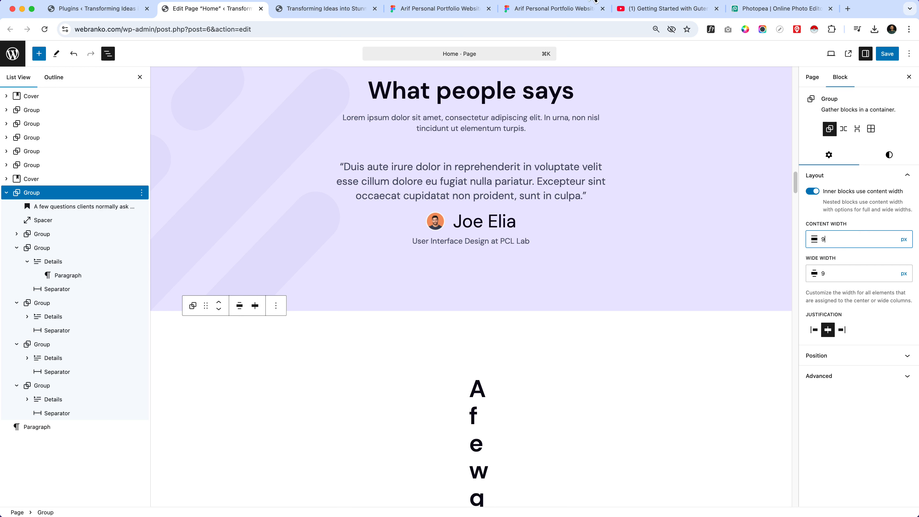
pyautogui.click(531, 10)
pyautogui.click(437, 11)
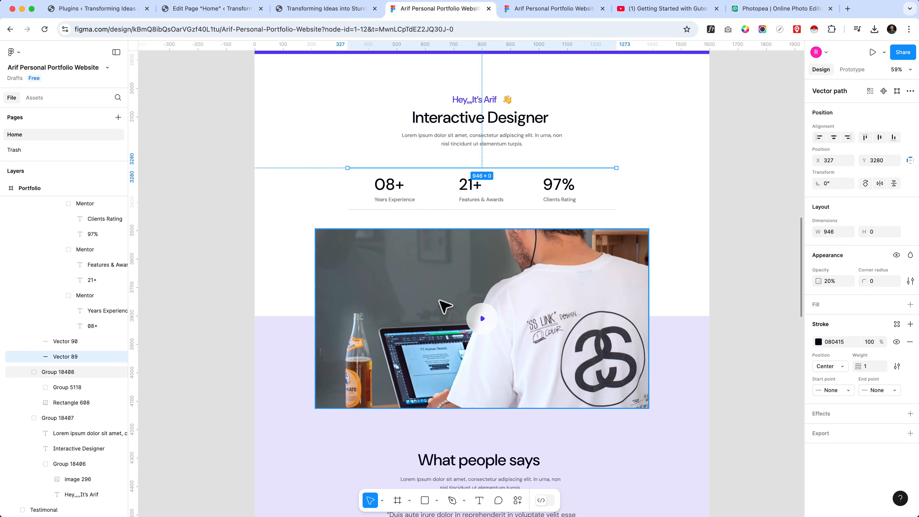
pyautogui.click(250, 10)
pyautogui.click(835, 242)
pyautogui.write('946')
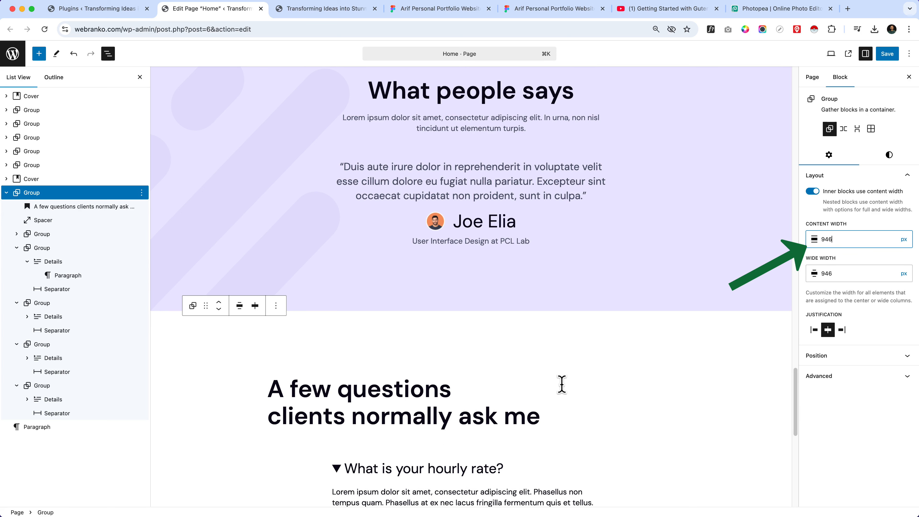
# - Turn off content width for inner blocks in the first three FAQ question groups so they fill the outer group's width
pyautogui.click(90, 236)
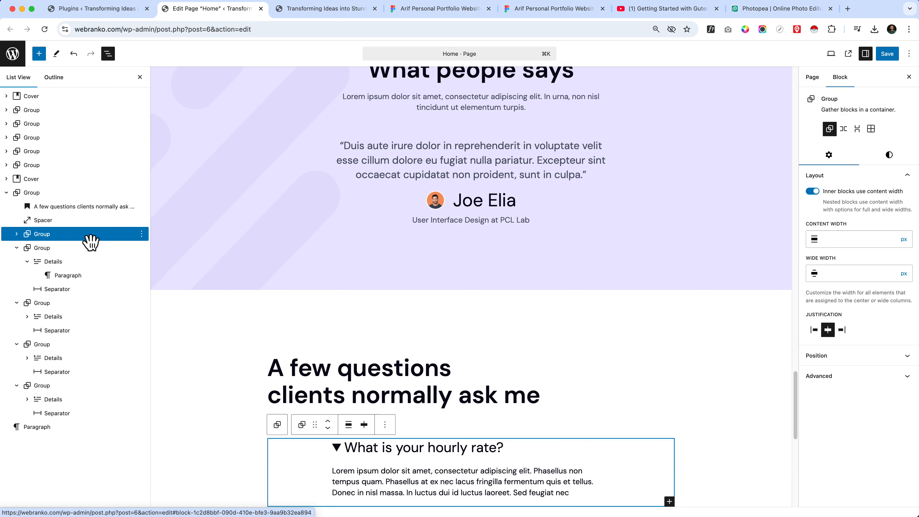
pyautogui.click(812, 191)
pyautogui.click(42, 248)
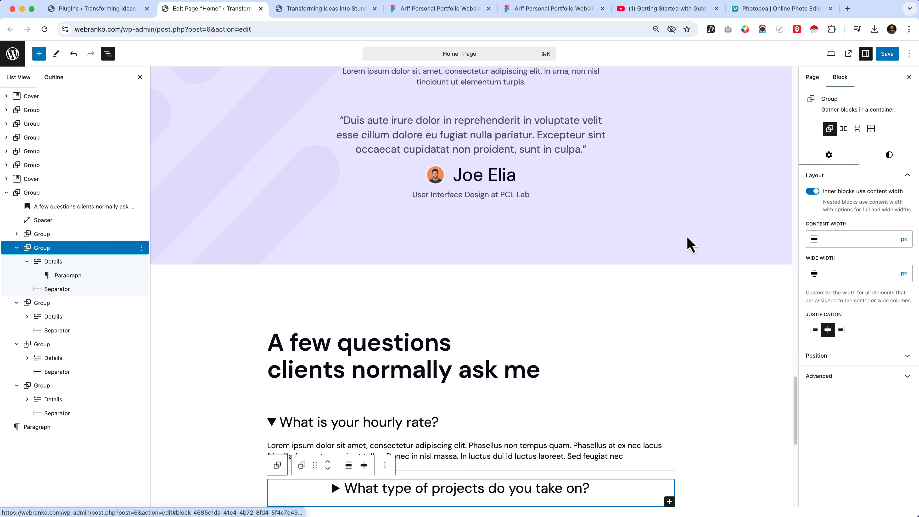
pyautogui.click(813, 191)
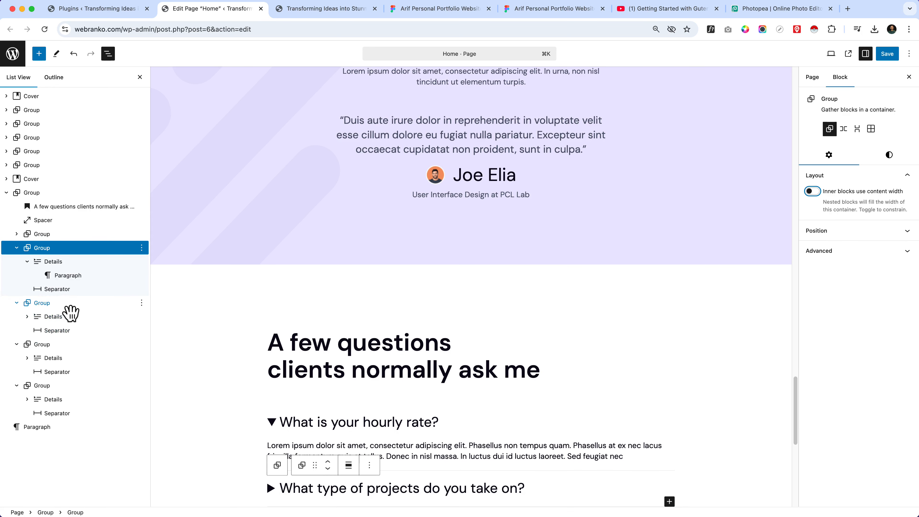
pyautogui.click(67, 304)
pyautogui.click(813, 191)
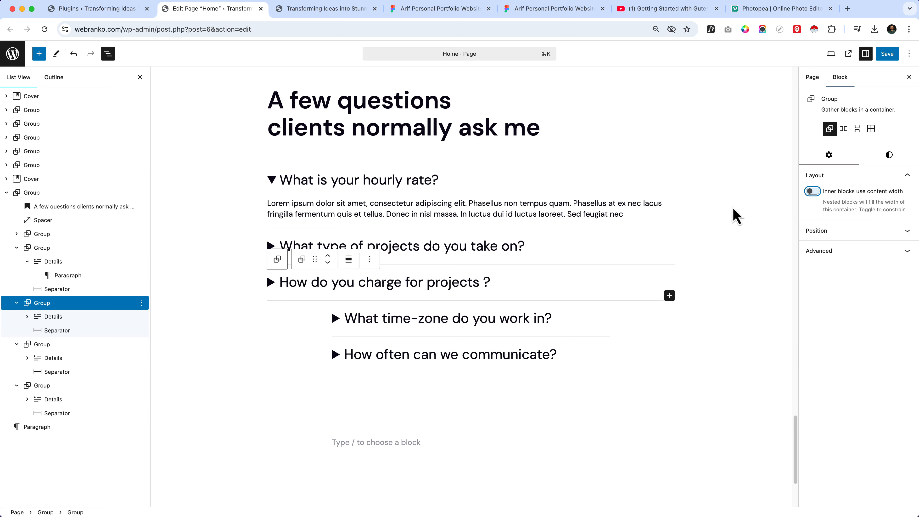
# - Turn off content width for inner blocks in the time-zone and communication question groups as well
pyautogui.click(46, 347)
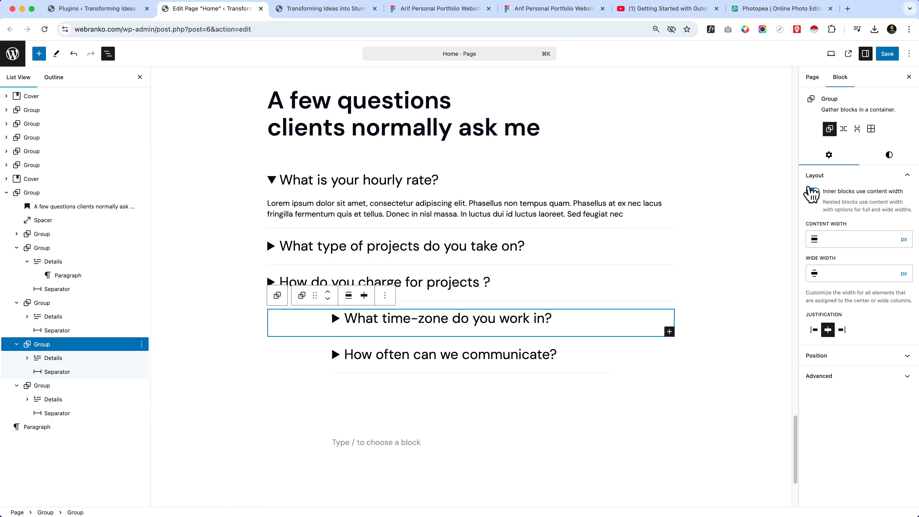
pyautogui.click(827, 176)
pyautogui.click(829, 176)
pyautogui.click(812, 192)
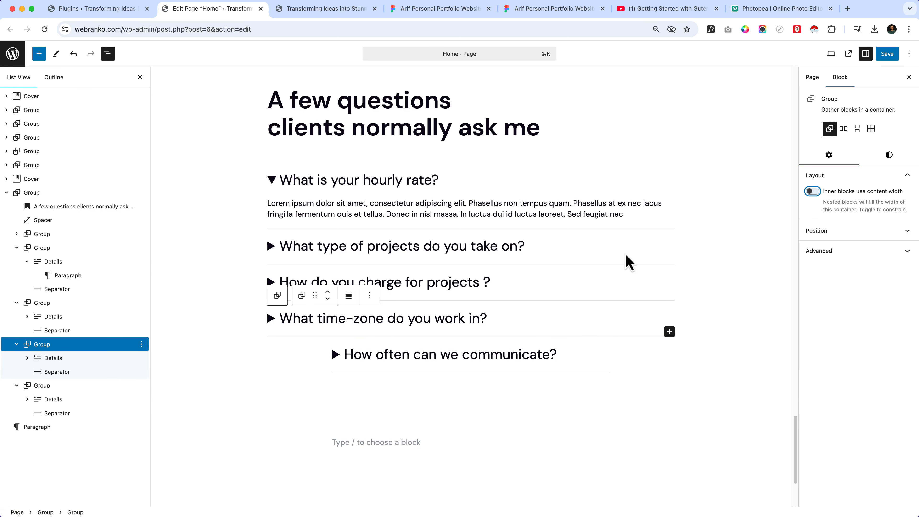
pyautogui.click(61, 387)
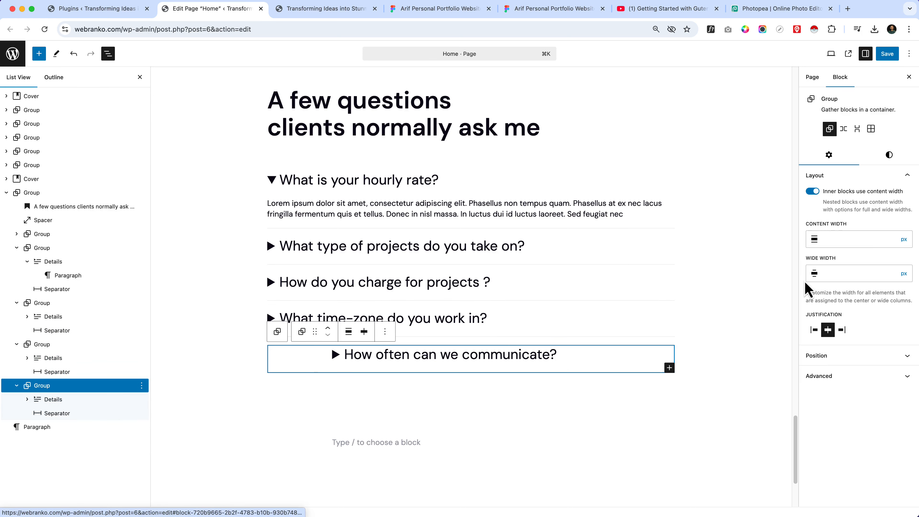
pyautogui.click(813, 191)
# - Select the outer FAQ group, review the section's layout, and save the Home page
pyautogui.click(288, 425)
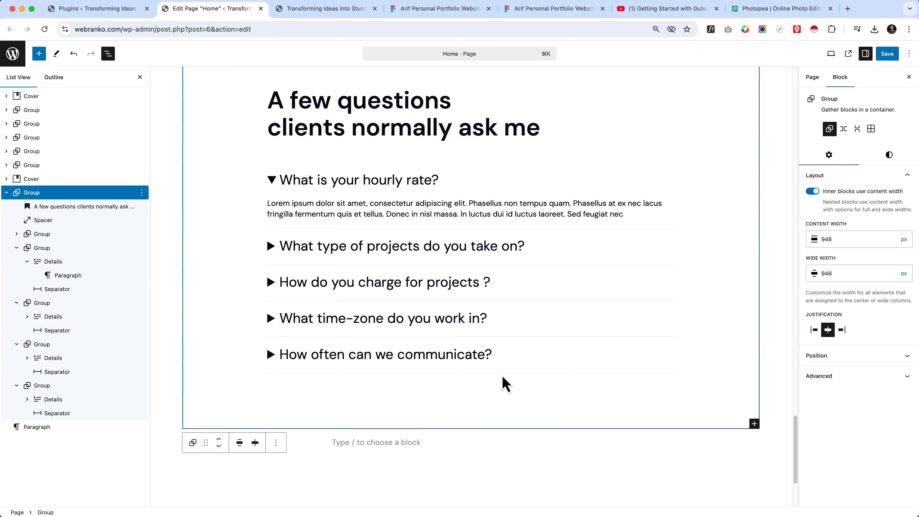
pyautogui.scroll(10, 486, 398)
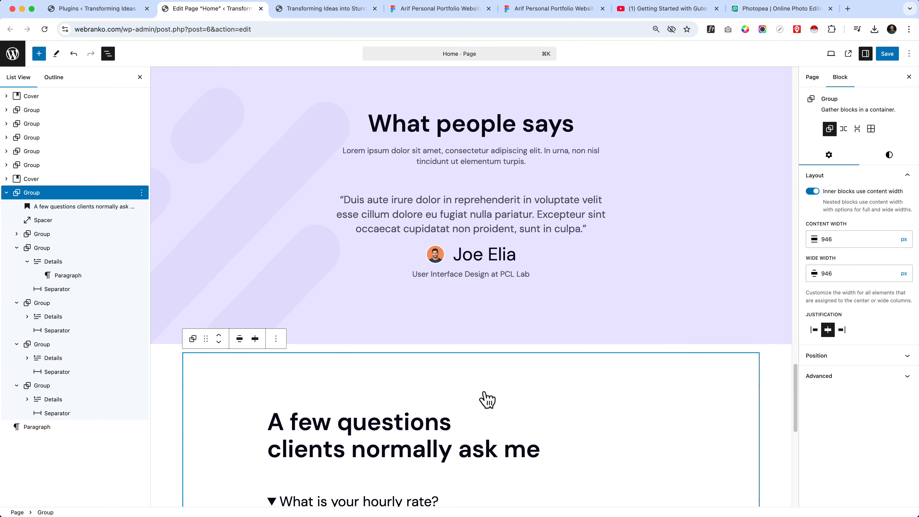
pyautogui.scroll(-3, 454, 373)
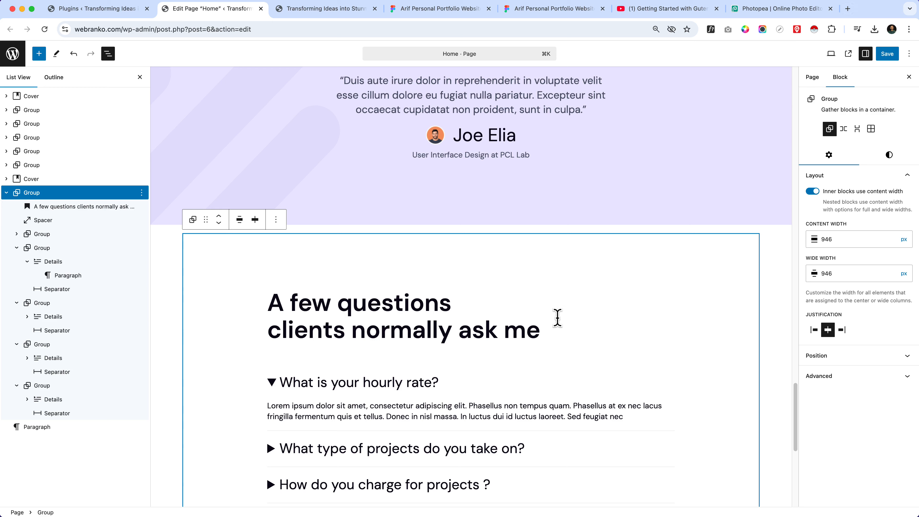
pyautogui.scroll(-8, 558, 318)
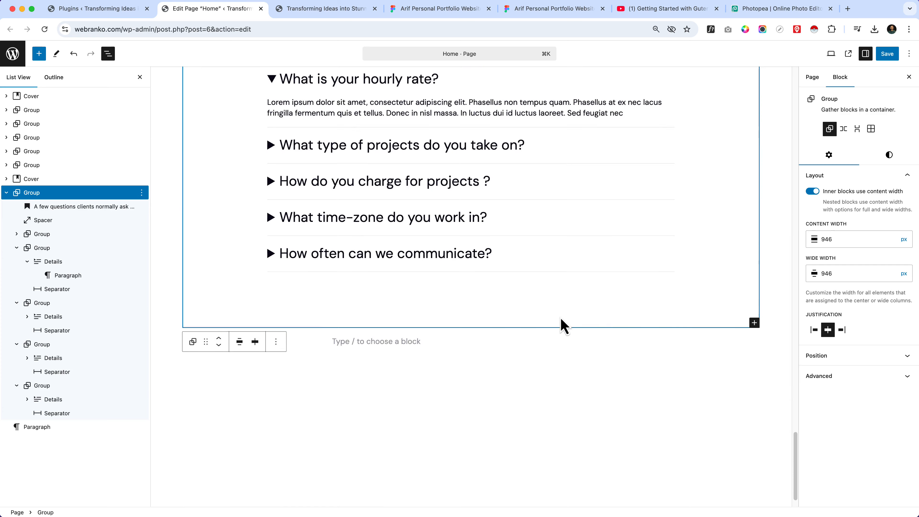
pyautogui.click(890, 55)
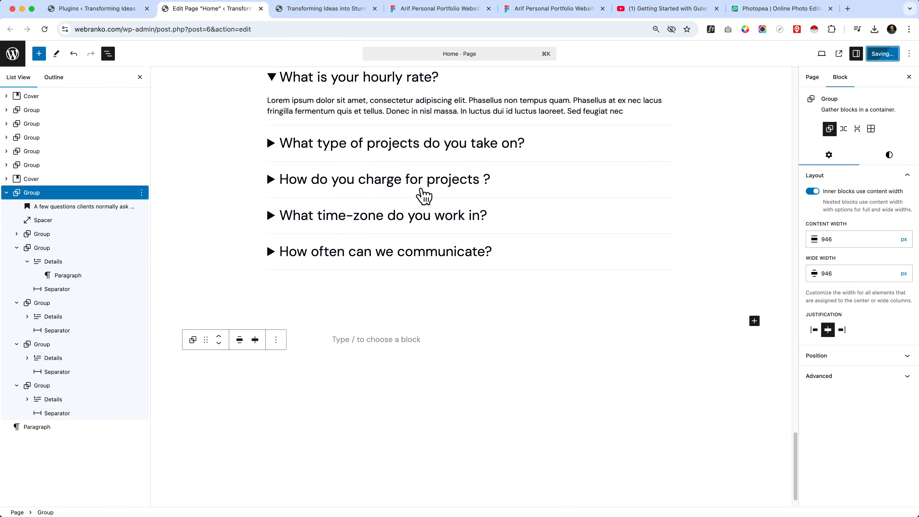
# - Reload the live home page and check the width and alignment of the FAQ section
pyautogui.click(336, 14)
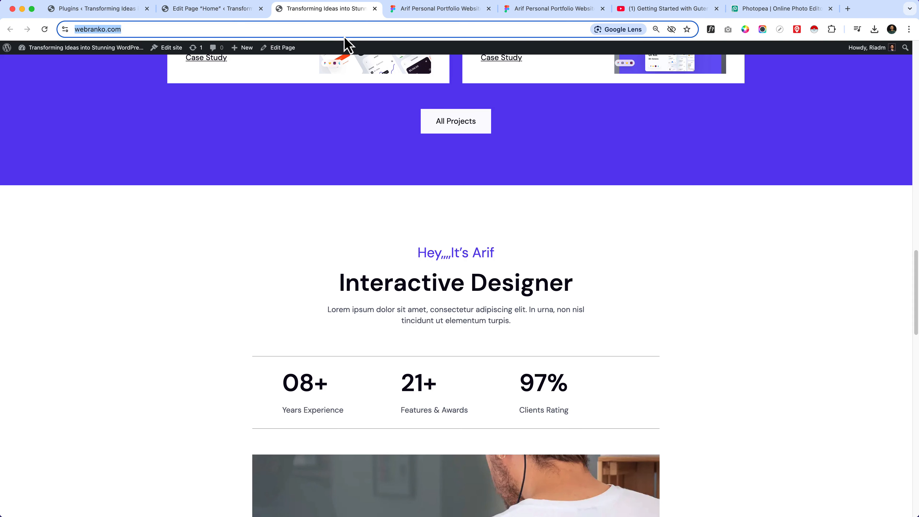
pyautogui.press('Return')
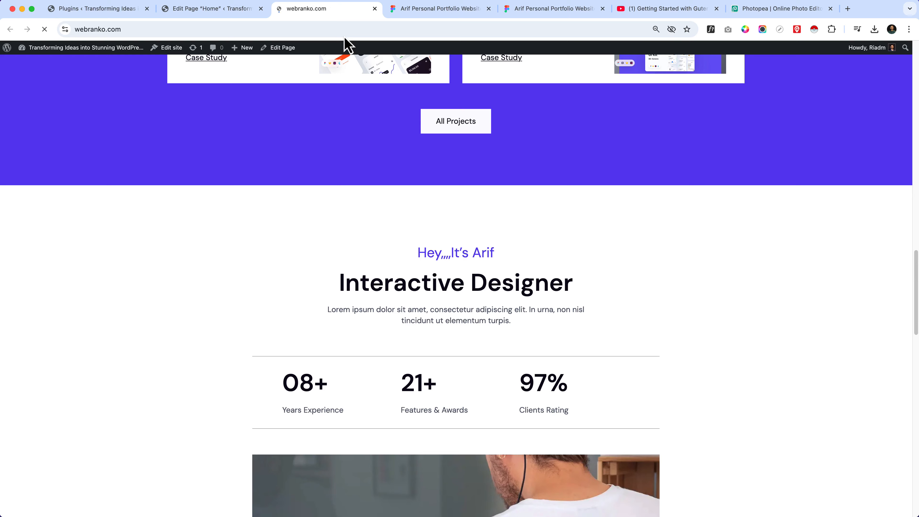
pyautogui.scroll(-20, 384, 301)
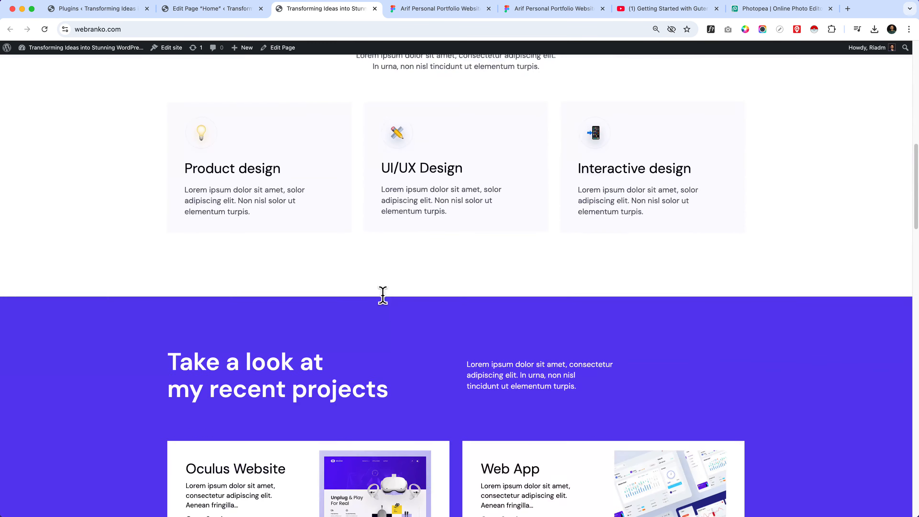
pyautogui.scroll(-15, 387, 293)
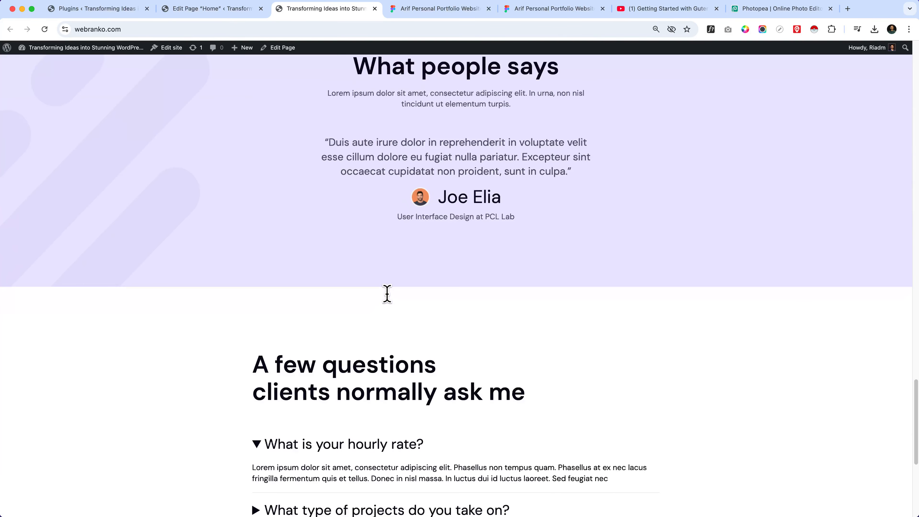
pyautogui.scroll(12, 429, 310)
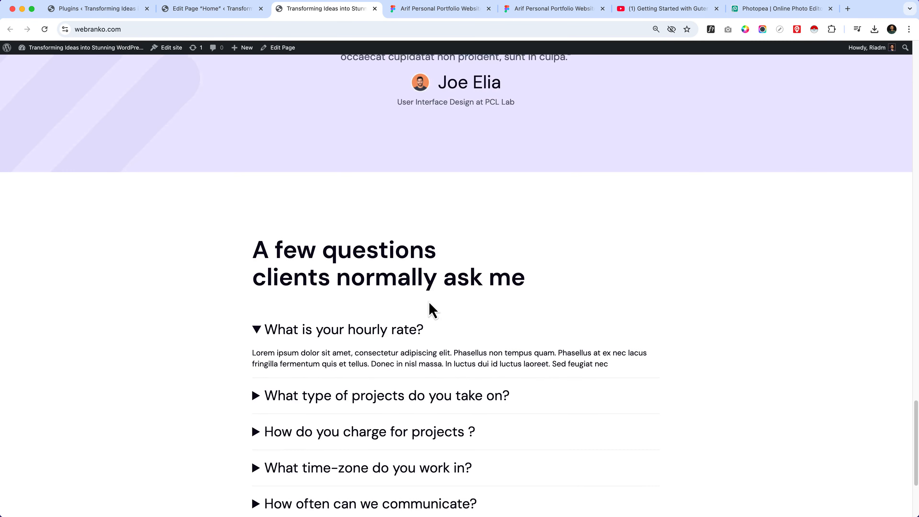